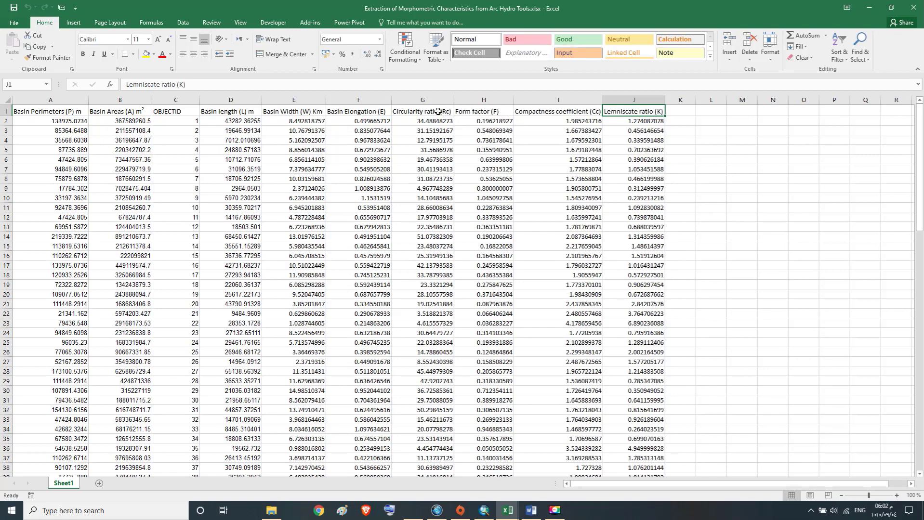
- Examine the Circularity ratio (Rc) heading and the formulas of the first basins in column G
left_click(438, 111)
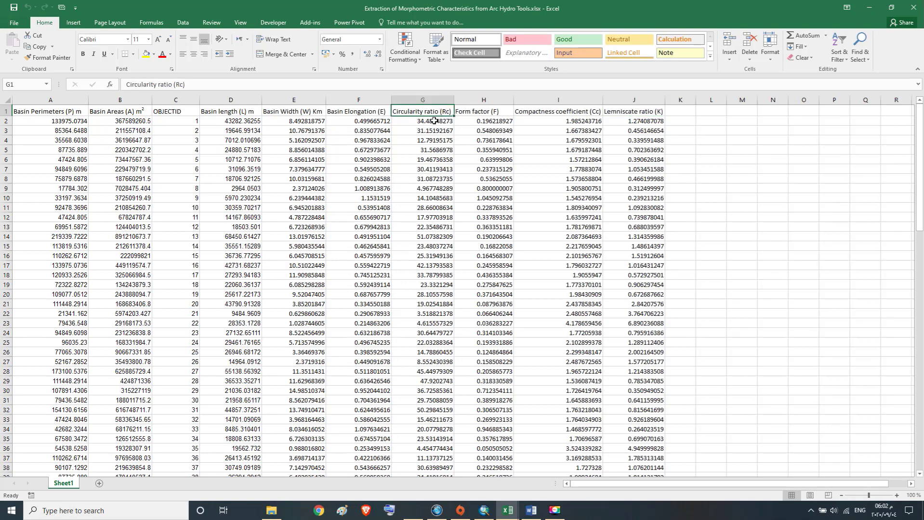
left_click(434, 120)
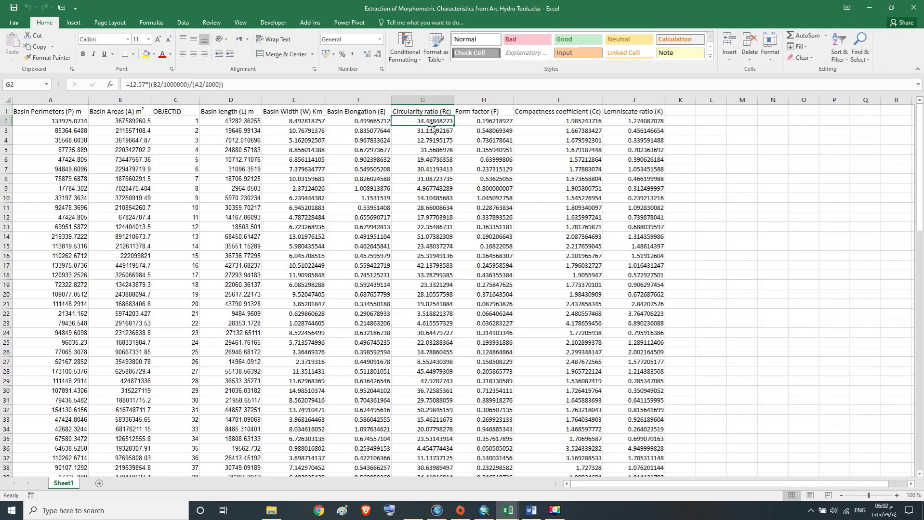
key("Down")
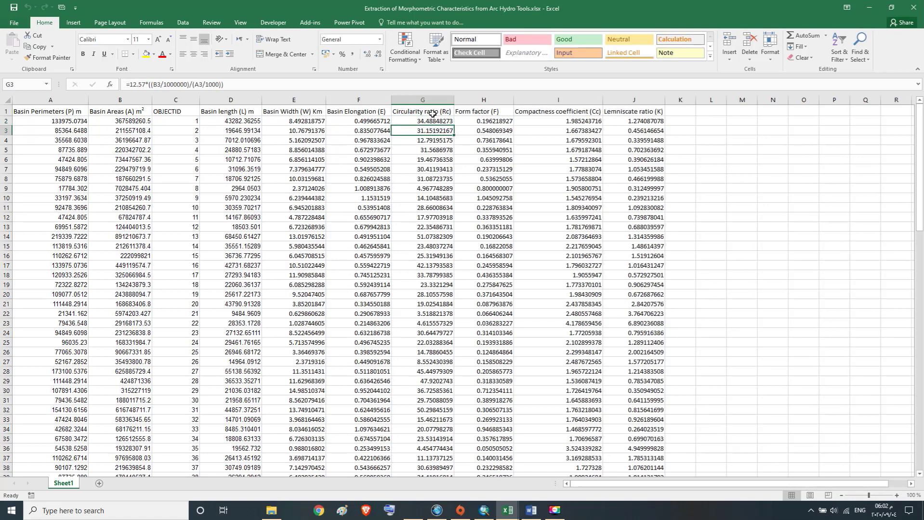
left_click(432, 112)
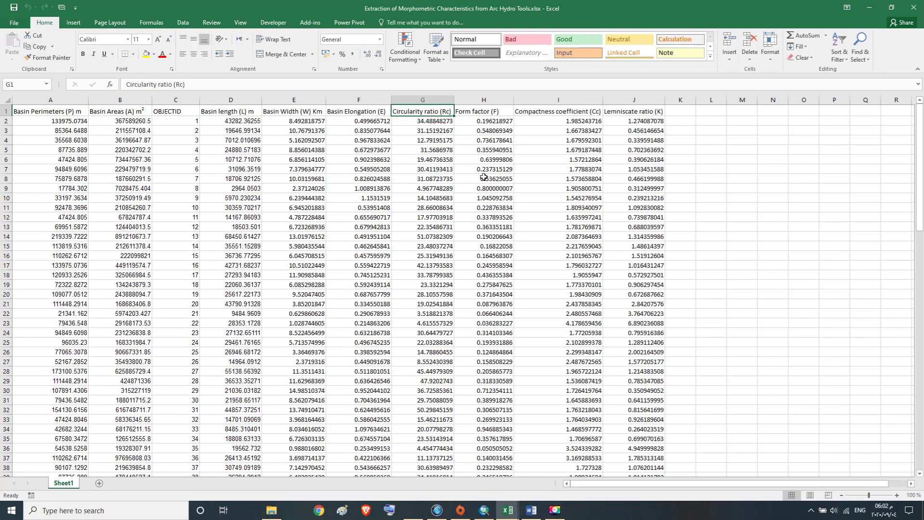
- Switch to the Word document and read the Circularity ratio equation, checking the exponent on the perimeter P
mouse_move(530, 512)
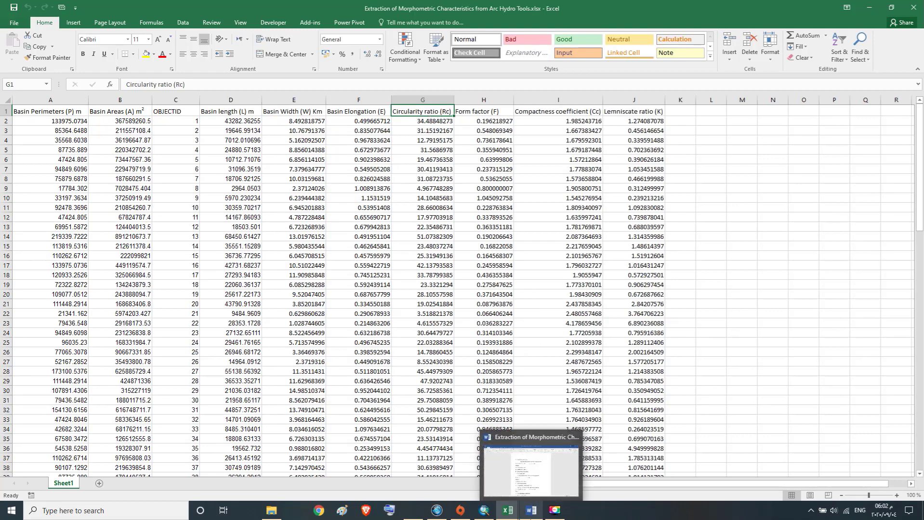
left_click(523, 496)
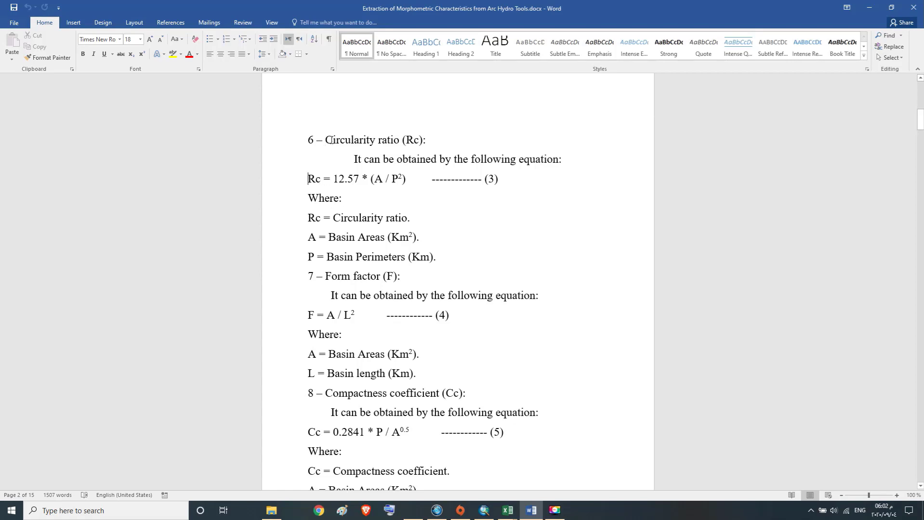
left_click_drag(337, 137, 429, 140)
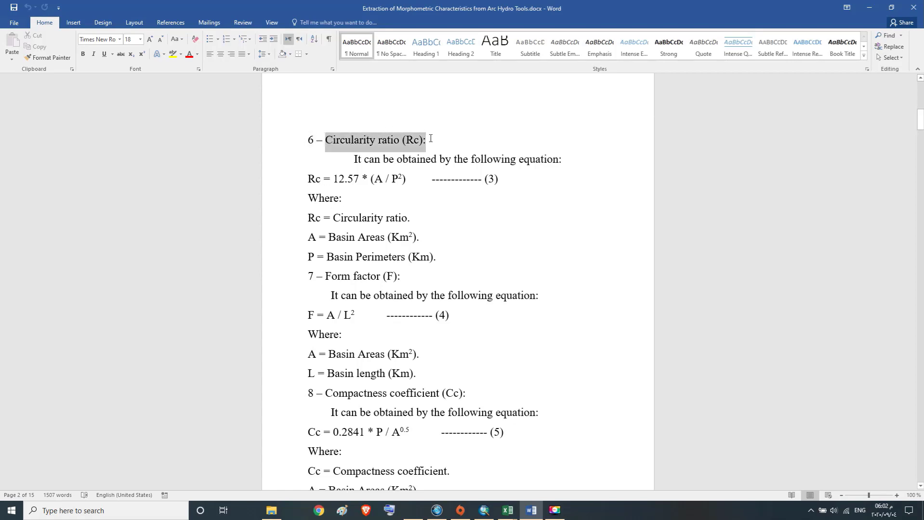
left_click_drag(311, 179, 421, 187)
left_click(394, 196)
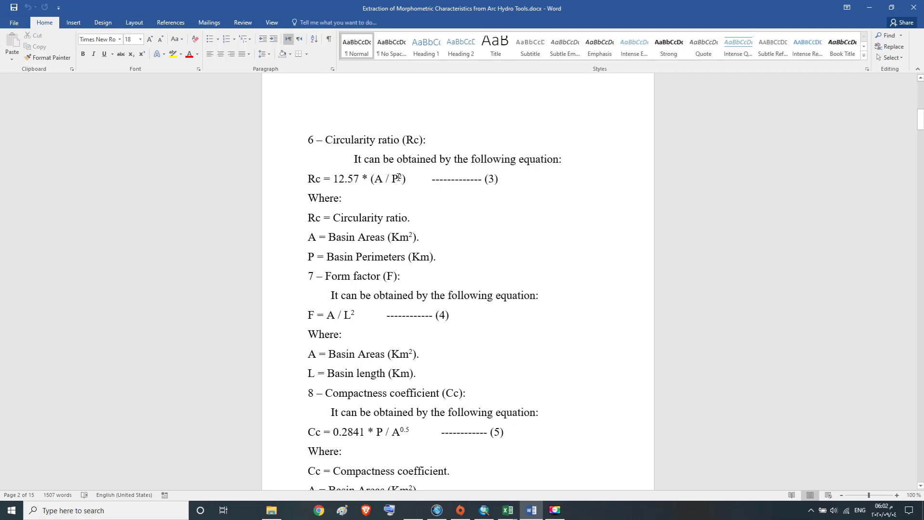
left_click(398, 177)
key("shift+Right")
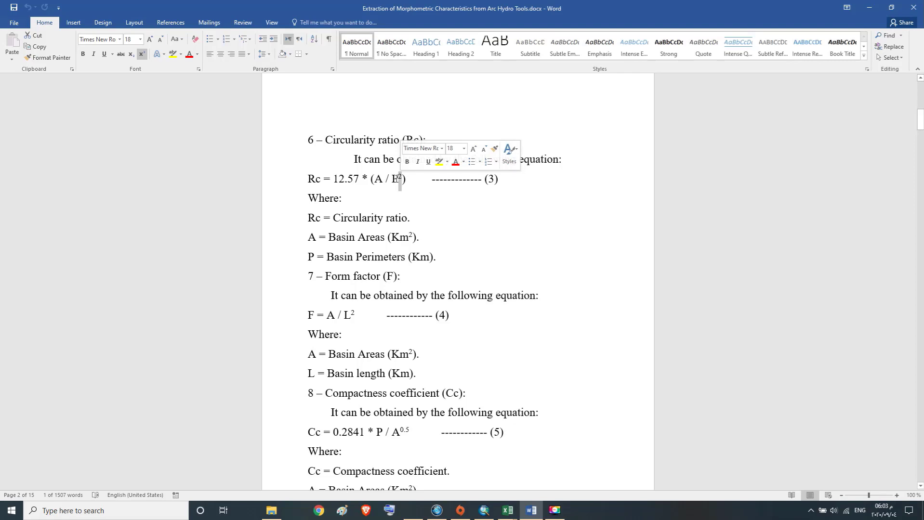
left_click(399, 178)
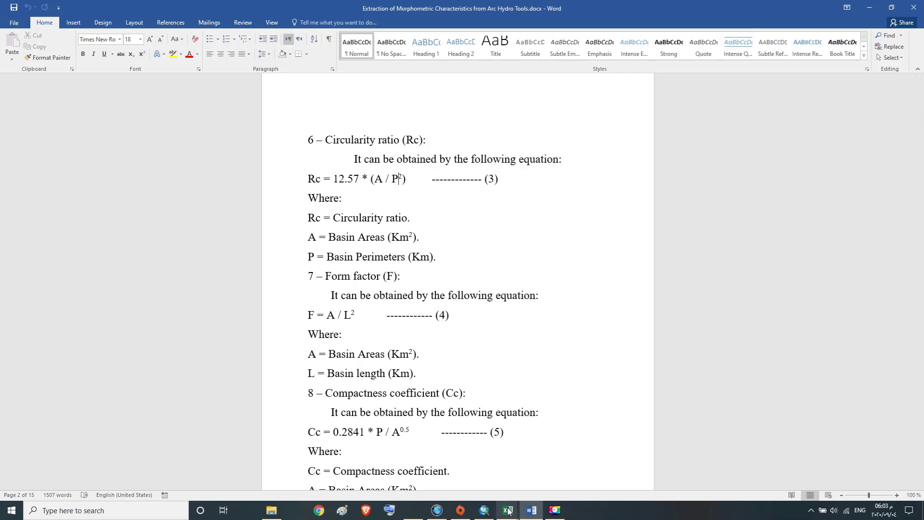
- Back in Excel, square the perimeter term in G2 so the formula reads =12.57*((B2/1000000)/(A2/1000)^2)
left_click(531, 506)
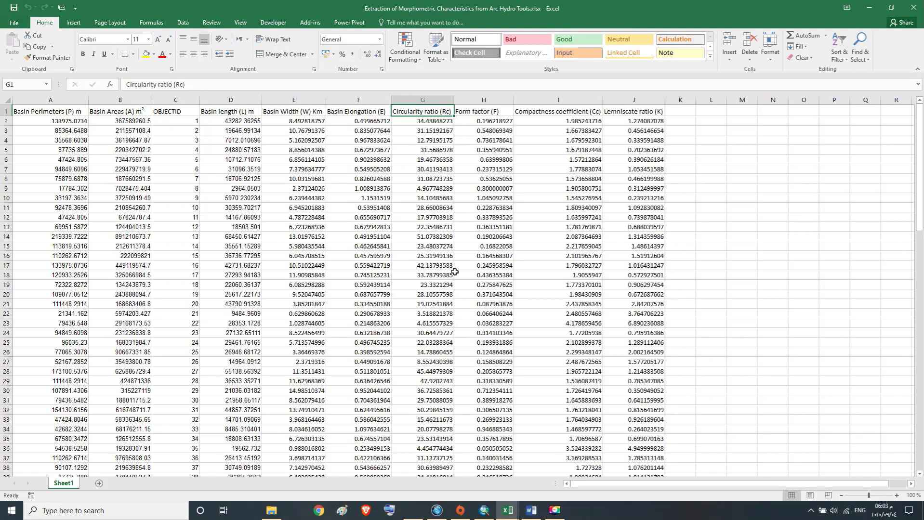
double_click(430, 121)
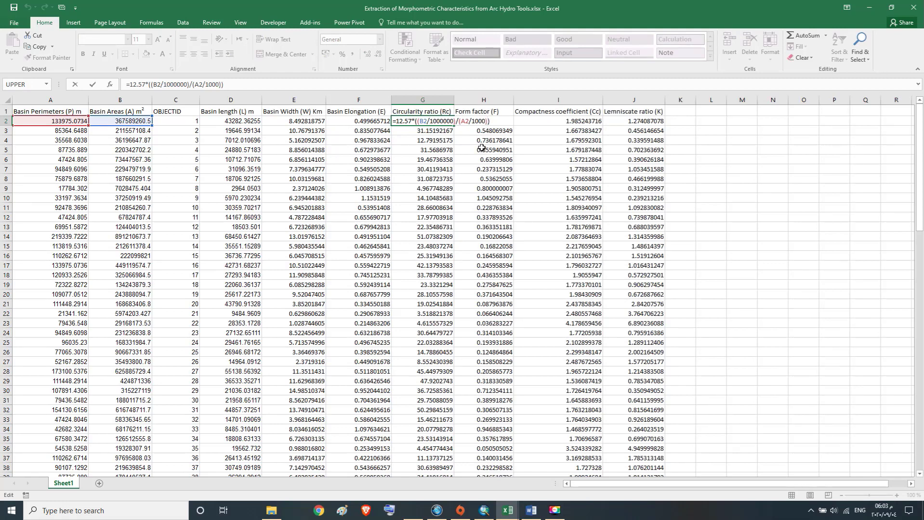
type("^2")
key("Return")
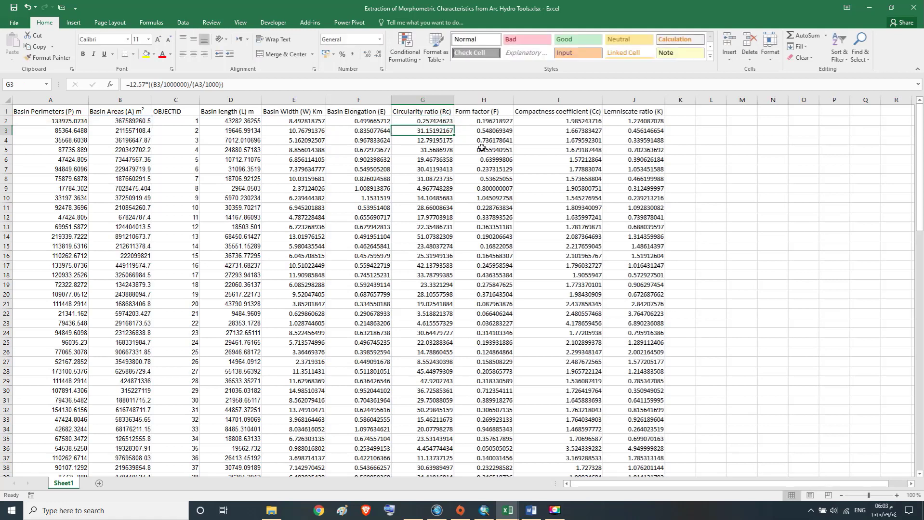
- Fill the corrected Circularity ratio formula from G2 down the column through row 109
left_click(428, 119)
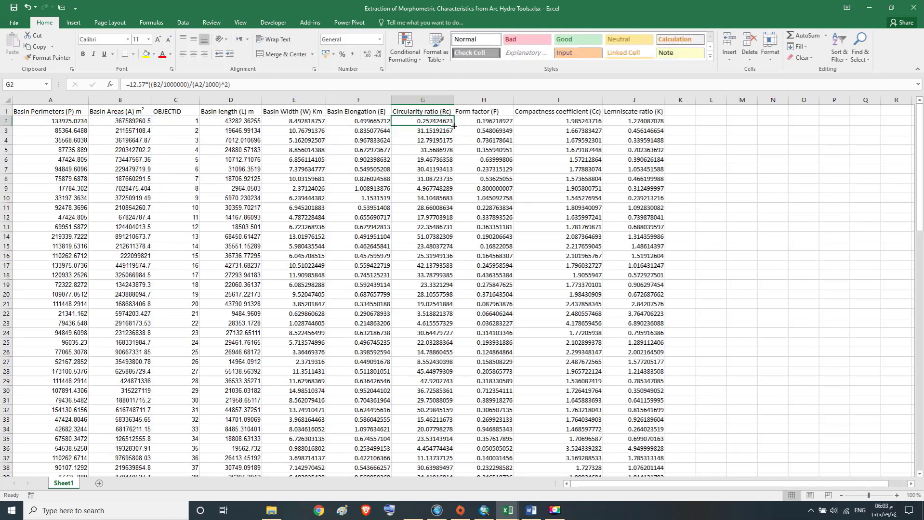
double_click(454, 126)
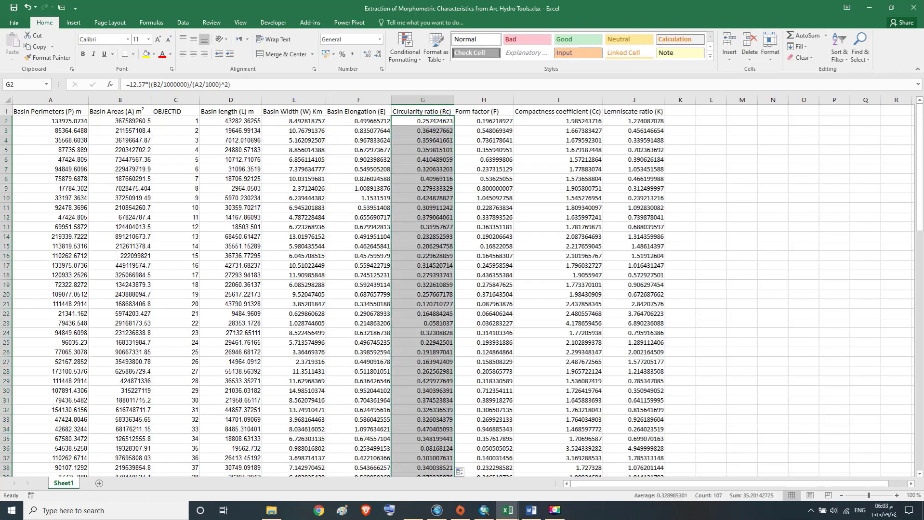
left_click_drag(920, 187, 920, 424)
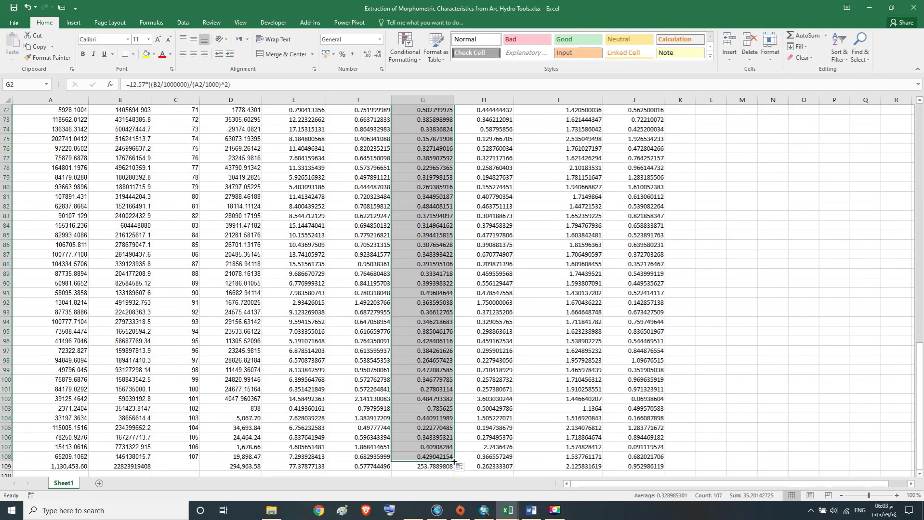
left_click_drag(454, 466, 454, 466)
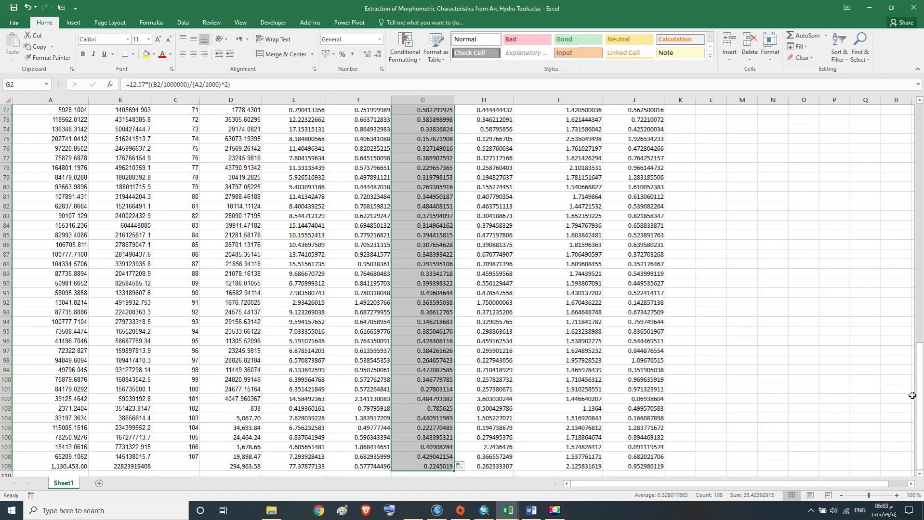
left_click_drag(918, 397, 757, 200)
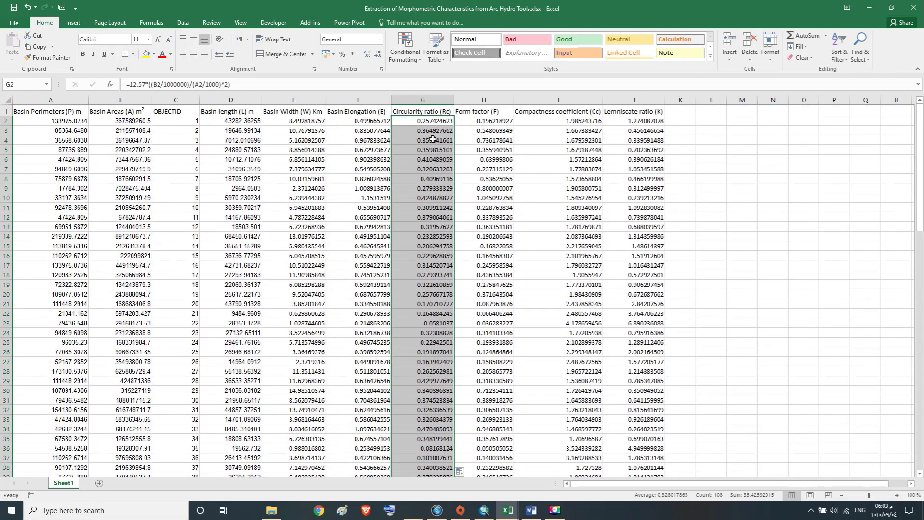
left_click(423, 112)
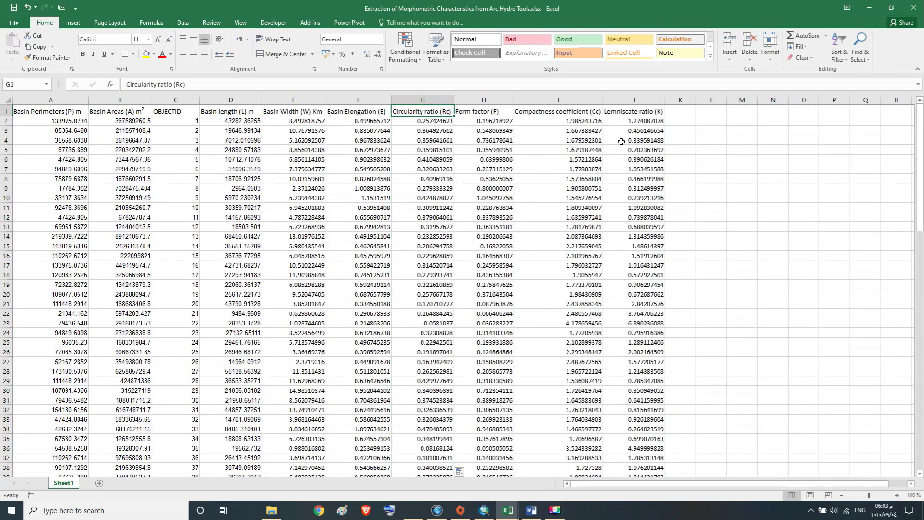
left_click(685, 113)
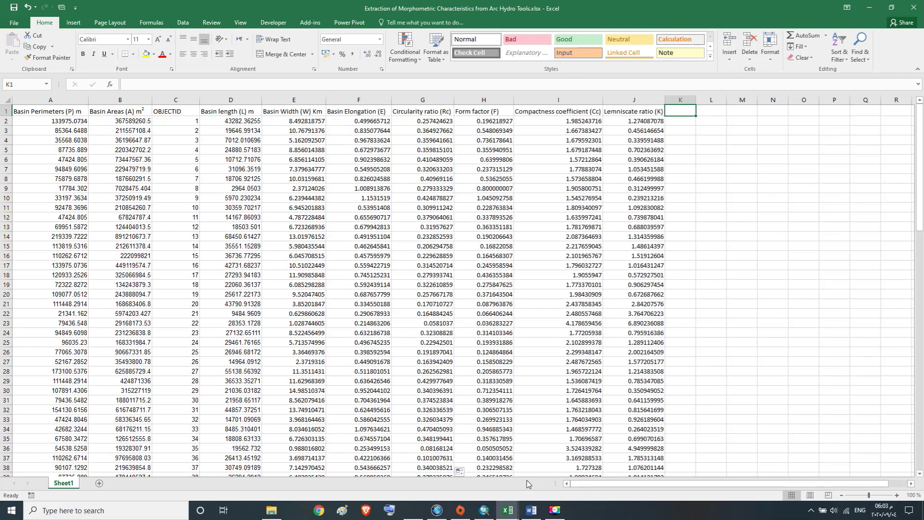
- Switch to the Word document and find the section "B) Topographic Characteristics" after the Lemniscate ratio
left_click(532, 511)
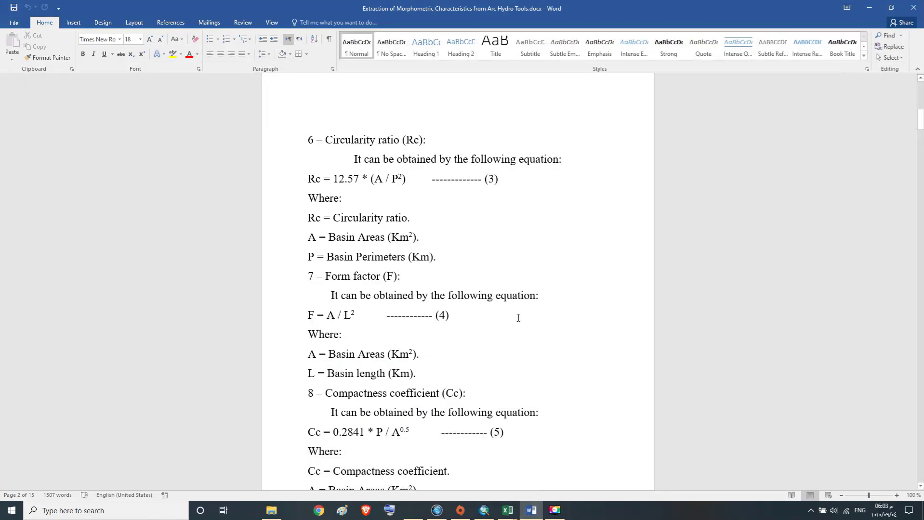
scroll(517, 316, "down", 3)
scroll(518, 317, "down", 10)
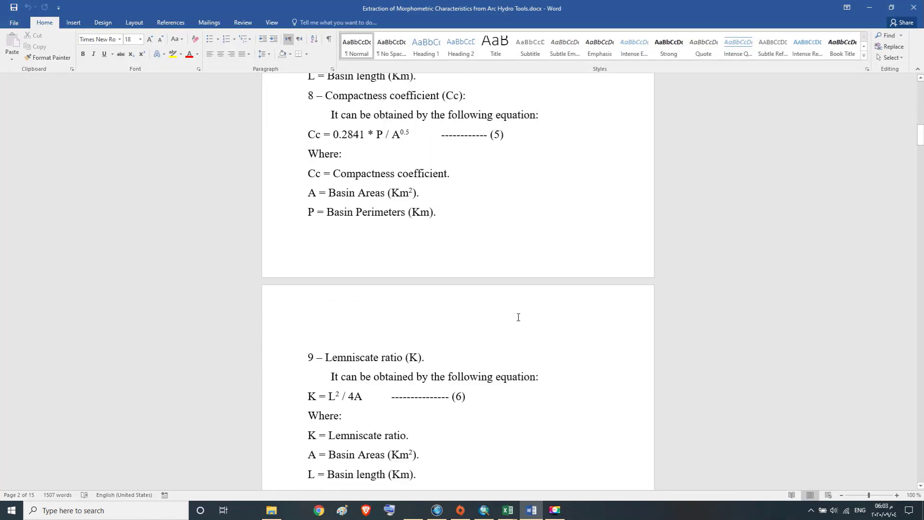
scroll(423, 304, "down", 5)
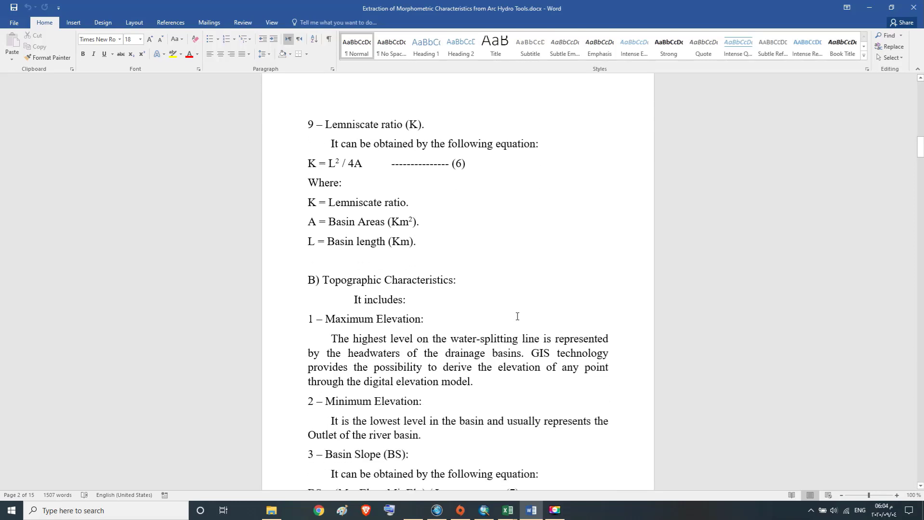
scroll(423, 304, "down", 1)
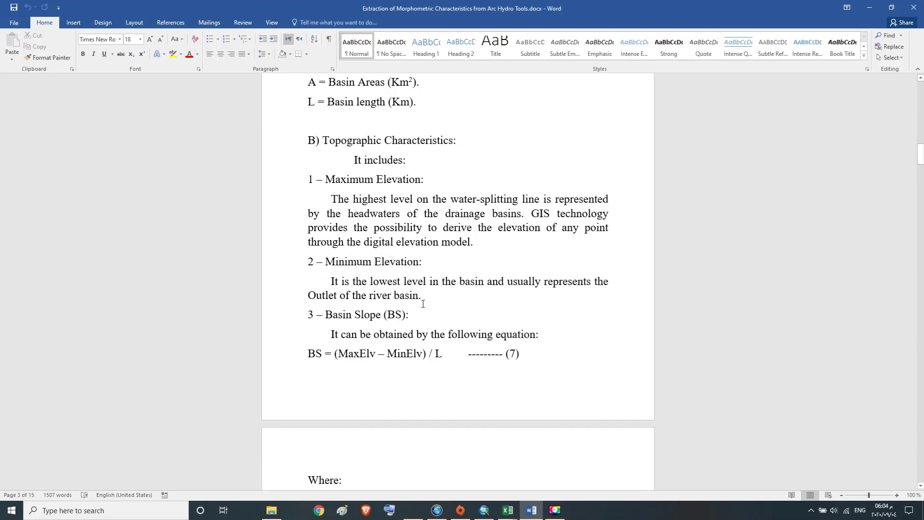
scroll(423, 303, "down", 1)
scroll(321, 101, "up", 2)
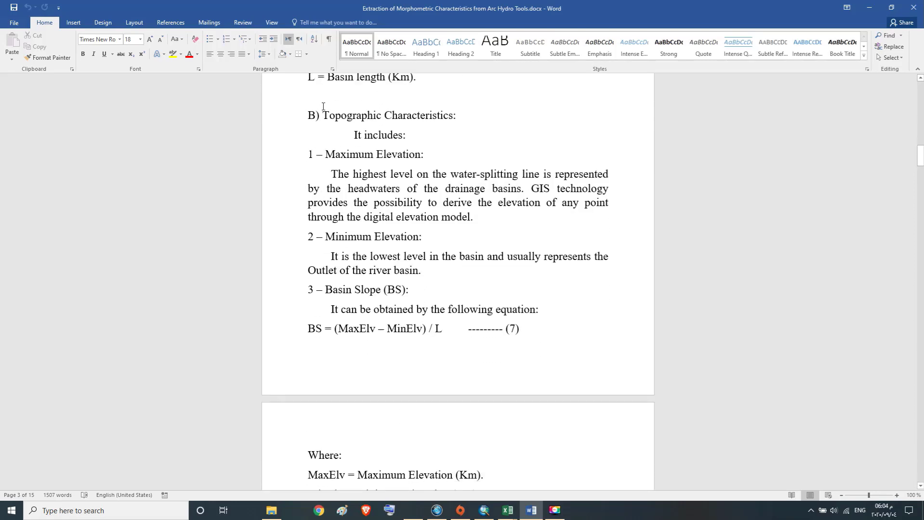
left_click_drag(307, 184, 464, 187)
scroll(470, 180, "up", 2)
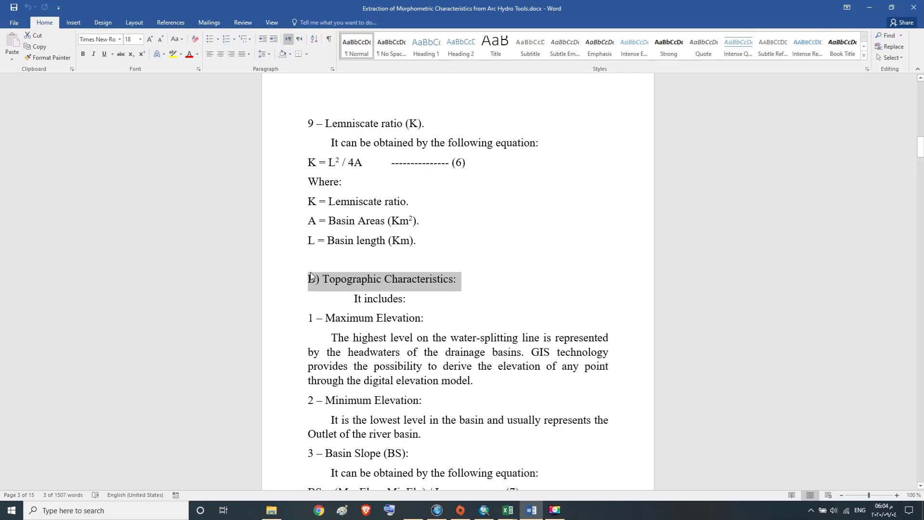
scroll(442, 282, "down", 3)
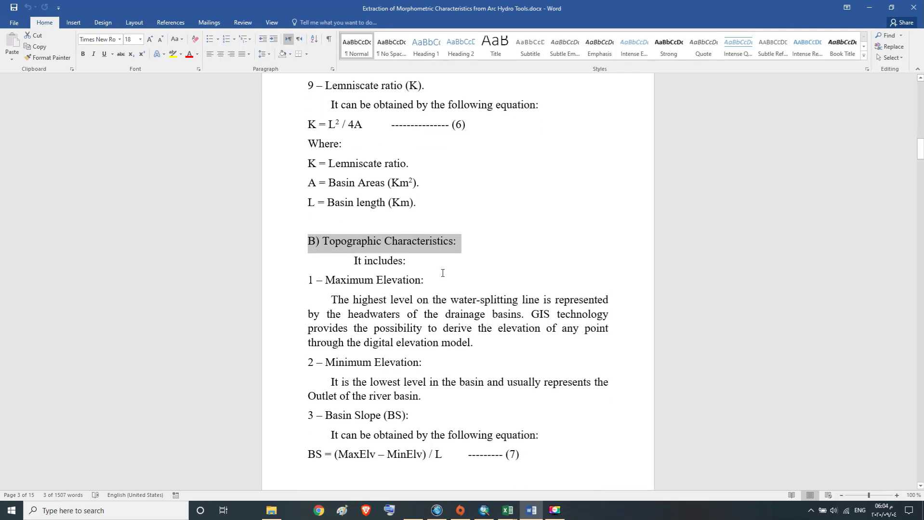
- Read the first topographic item, Maximum Elevation, and its definition paragraph
left_click_drag(354, 230, 417, 231)
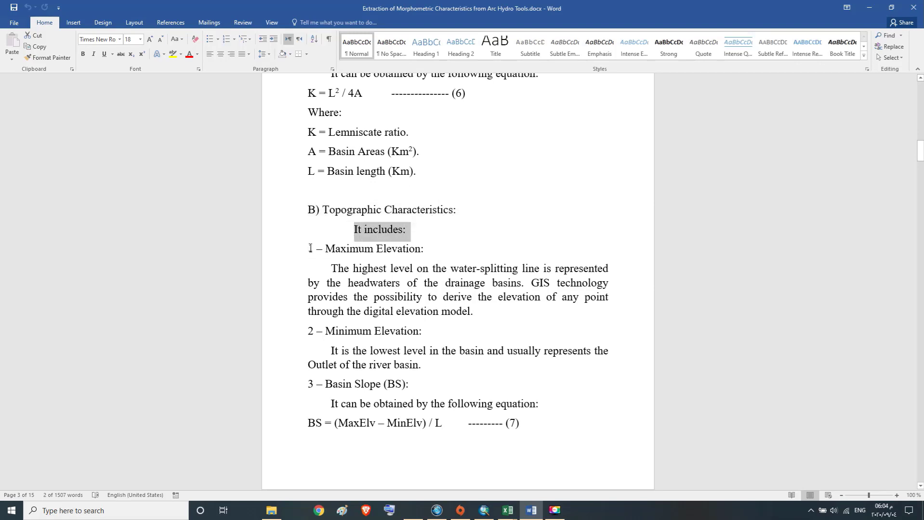
left_click_drag(311, 248, 426, 254)
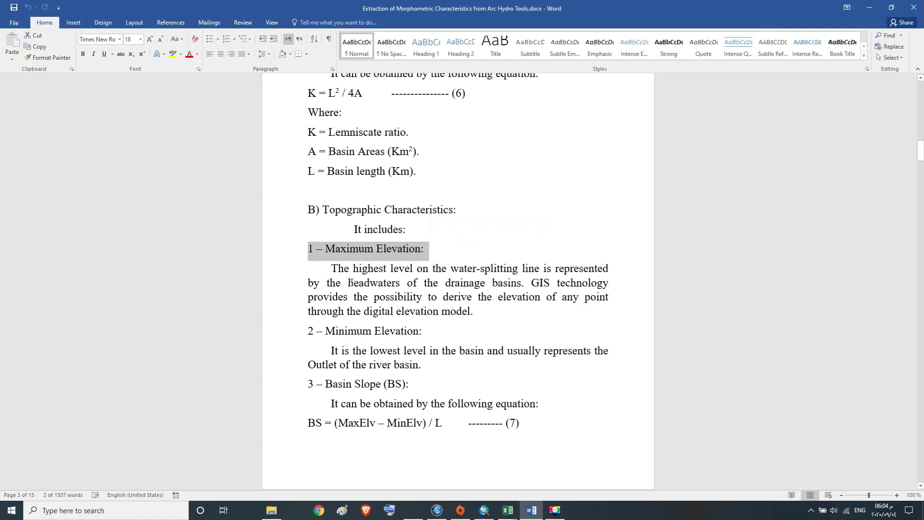
left_click(331, 265)
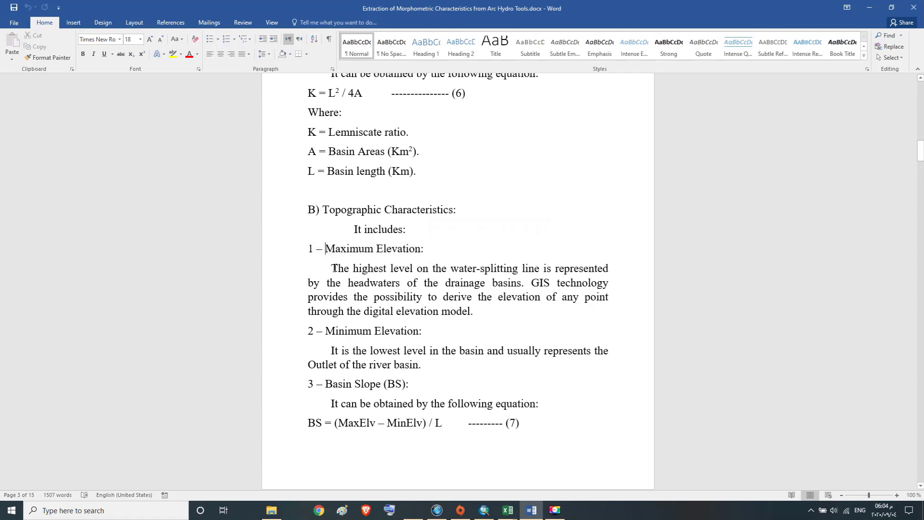
left_click_drag(332, 267, 479, 316)
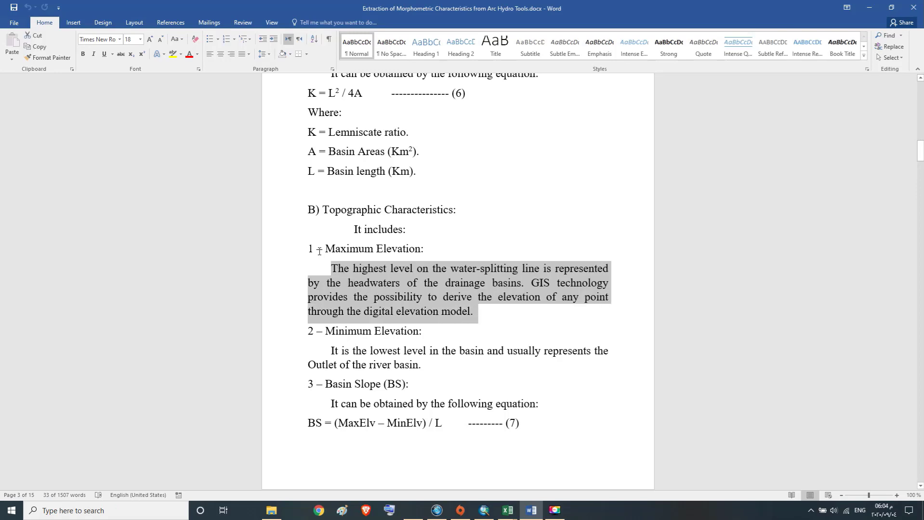
left_click(334, 275)
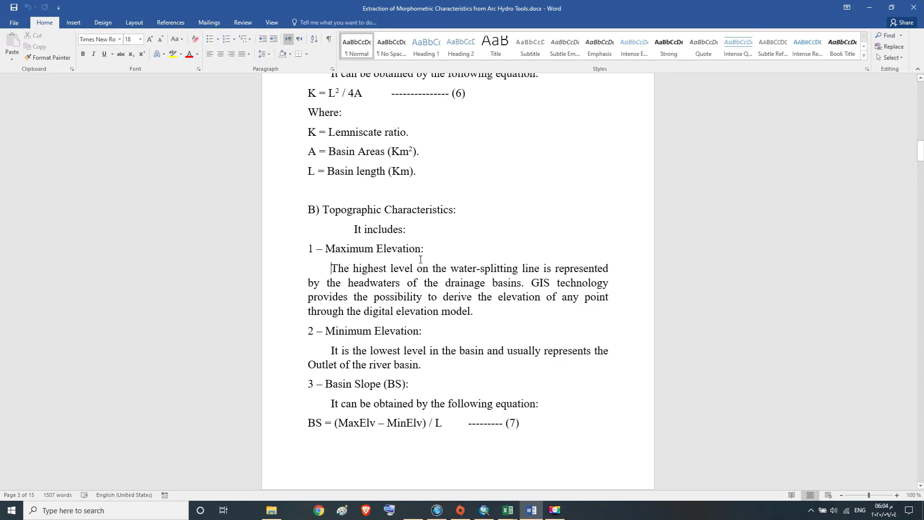
- Switch to ArcMap and open the attribute table of the Catchment layer
left_click(484, 511)
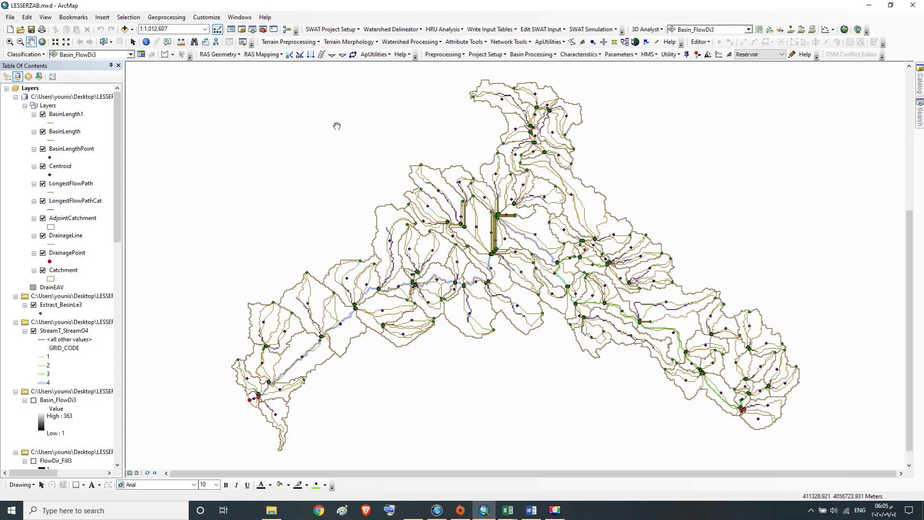
left_click(63, 270)
right_click(63, 272)
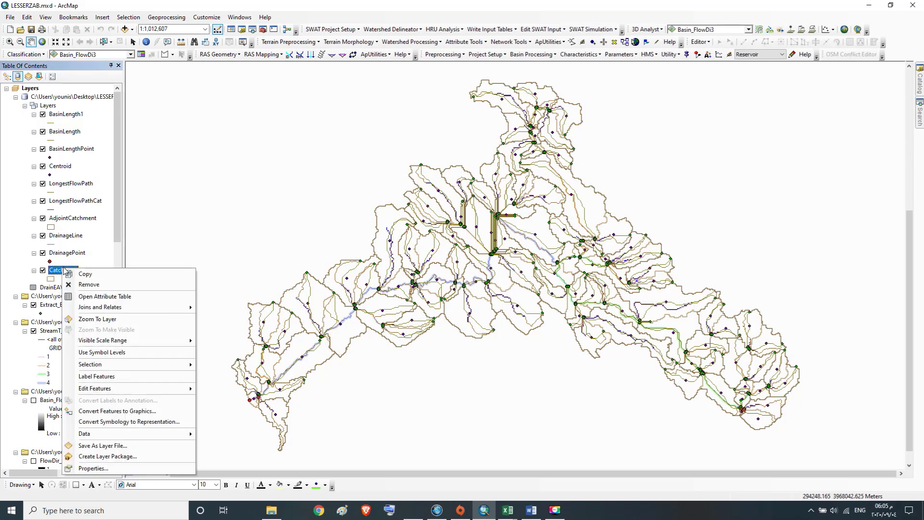
left_click(97, 296)
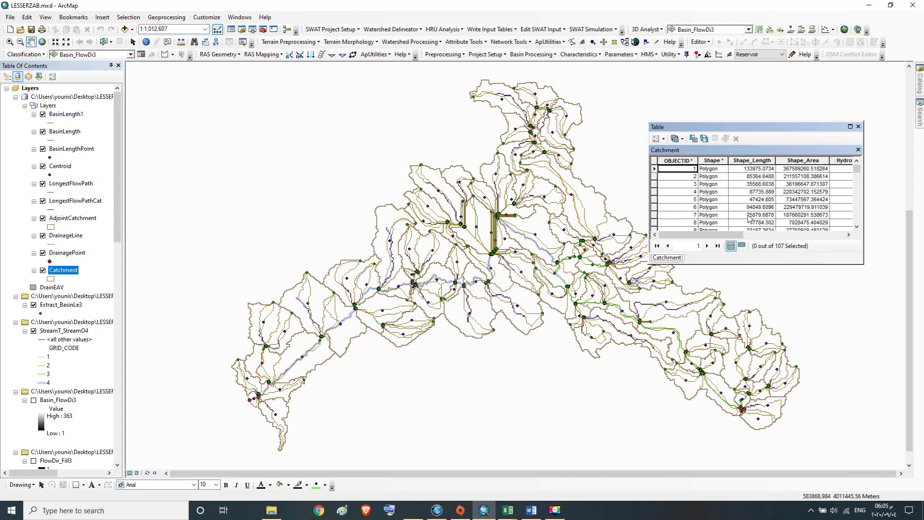
- Examine the MinElev and MaxElev fields in the Catchment attribute table
left_click_drag(720, 238, 808, 235)
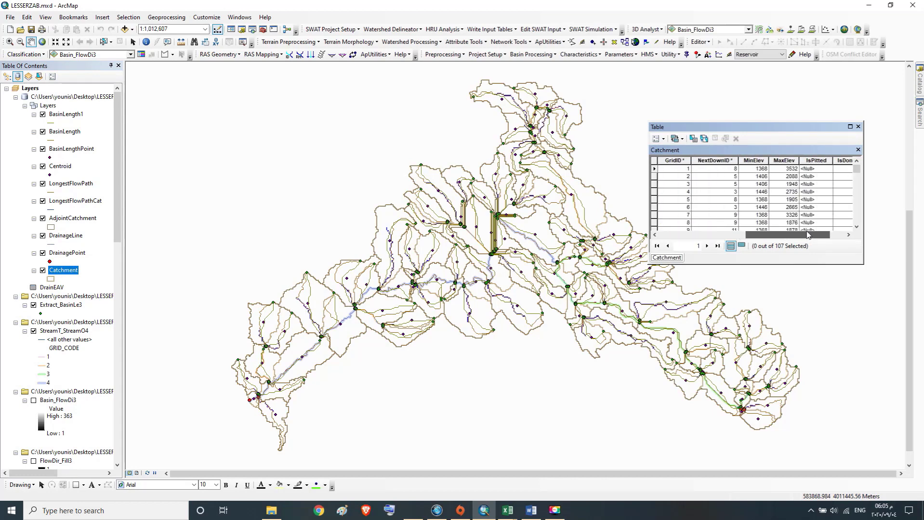
left_click(773, 158)
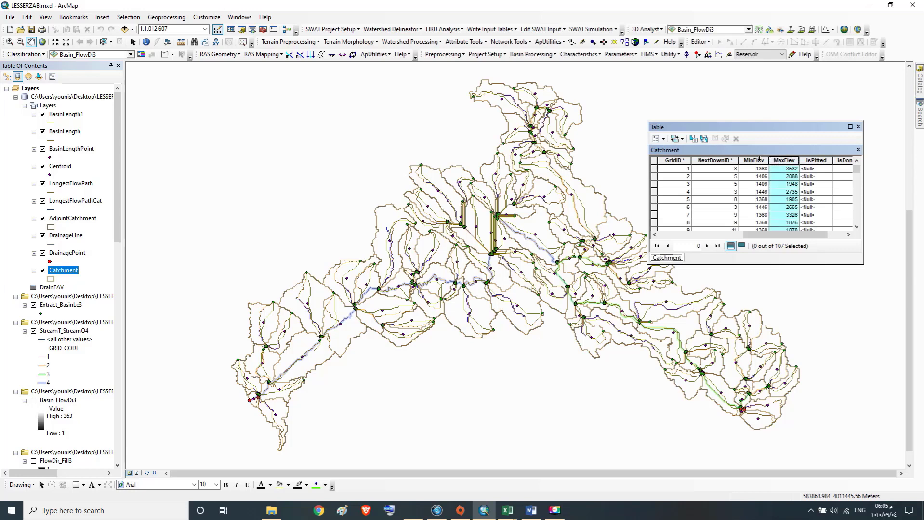
left_click(759, 159)
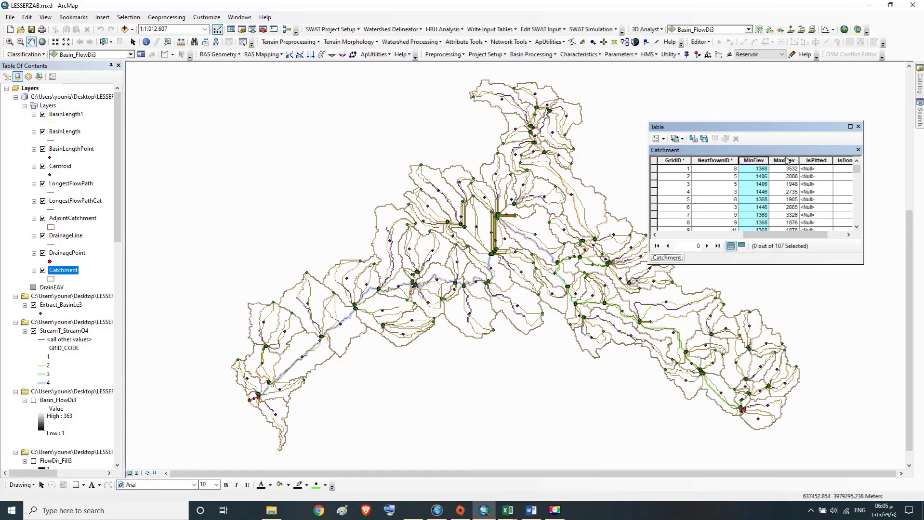
left_click(787, 160)
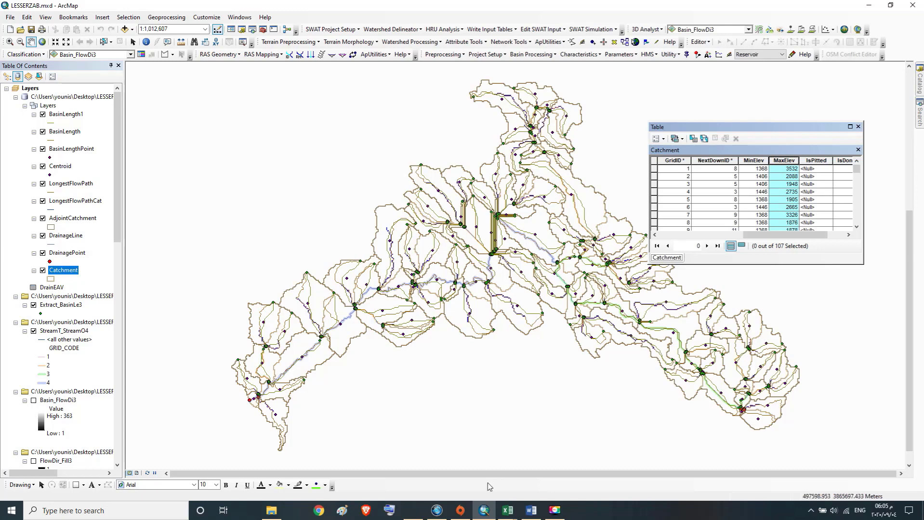
- Switch to the EC1.xls workbook in Excel and copy the MaxElev values in H2:H108
mouse_move(485, 512)
left_click(485, 514)
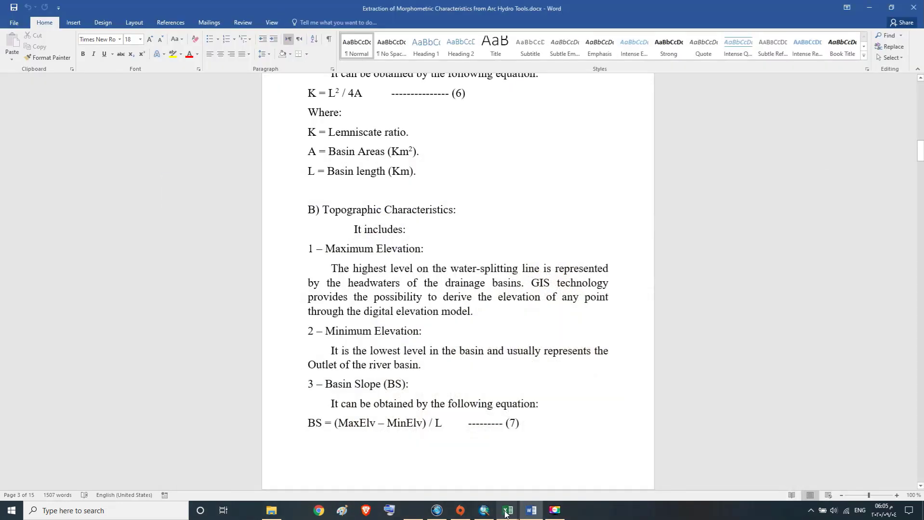
mouse_move(507, 512)
mouse_move(540, 481)
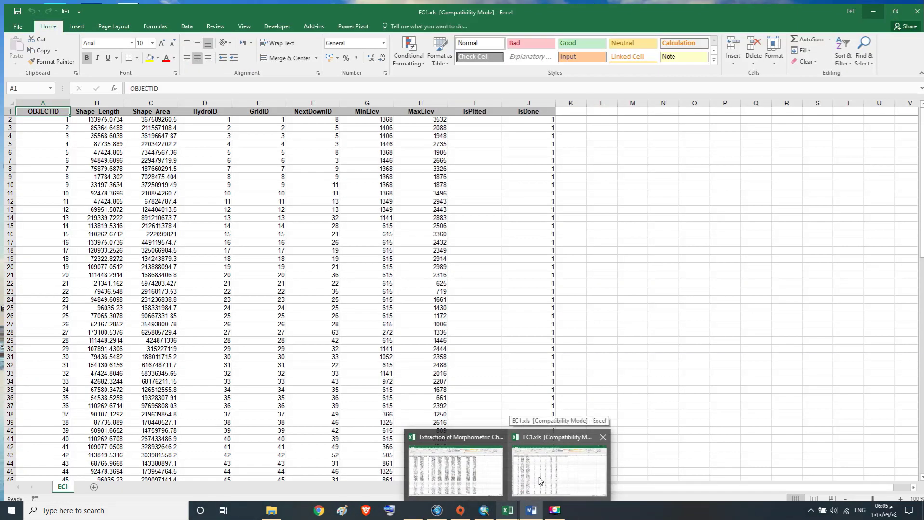
left_click(540, 480)
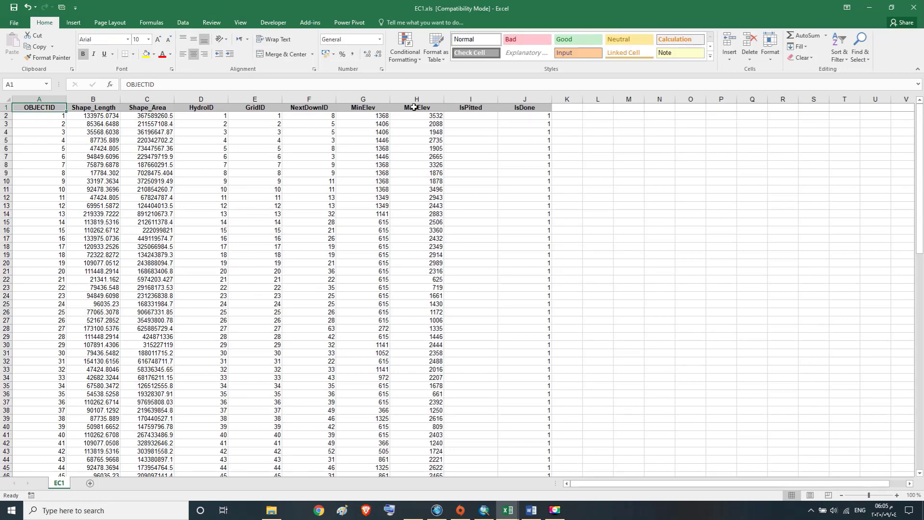
left_click(422, 97)
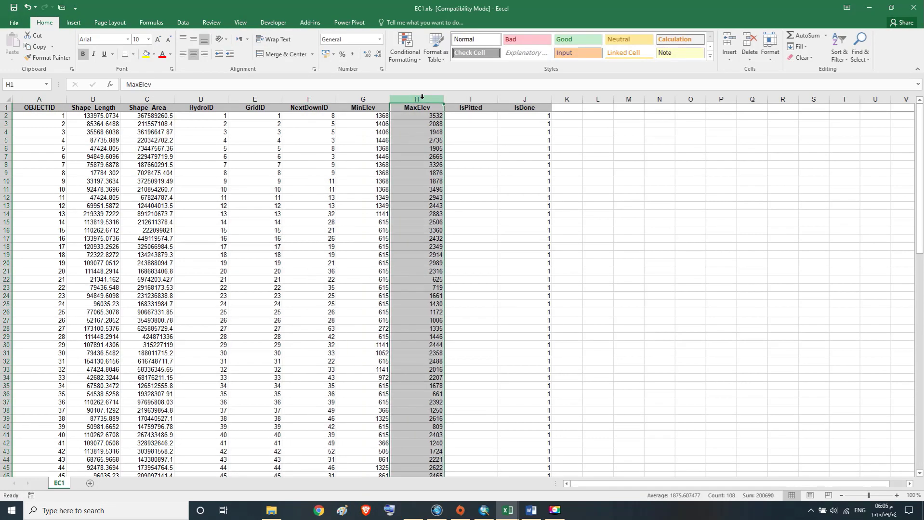
left_click(415, 115)
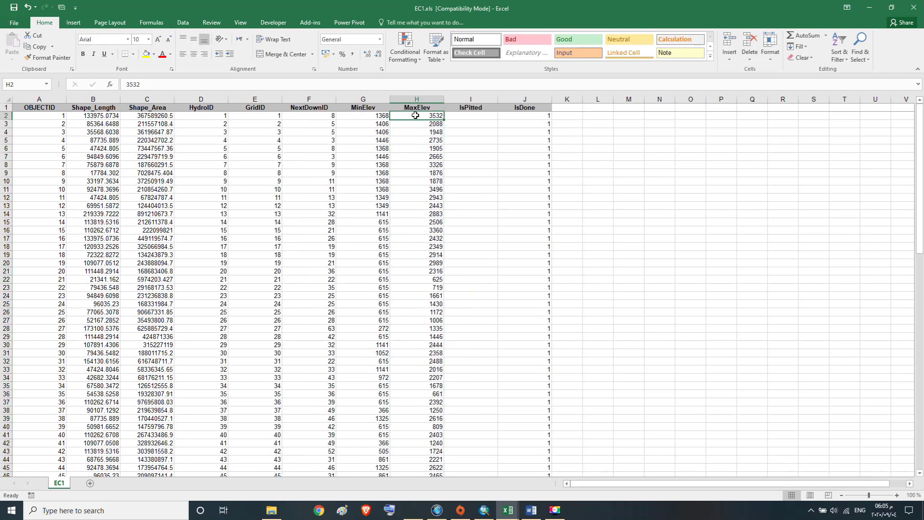
left_click_drag(416, 116, 418, 444)
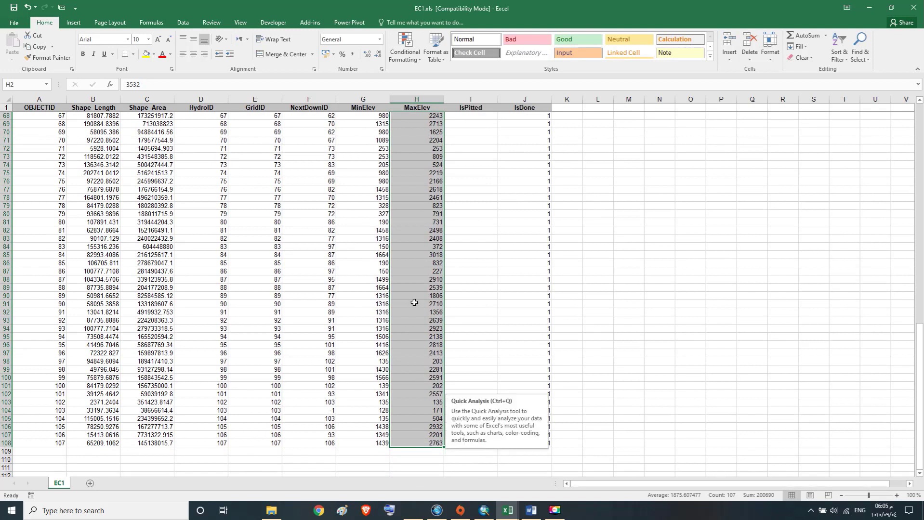
left_click(36, 49)
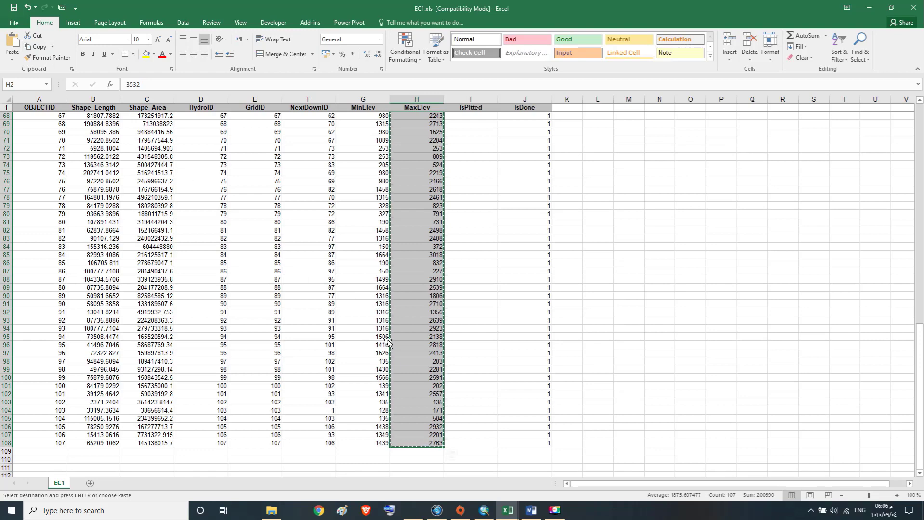
- Switch to the Extraction of Morphometric Characteristics workbook, widen column K and paste the copied elevation values starting at K2
mouse_move(508, 510)
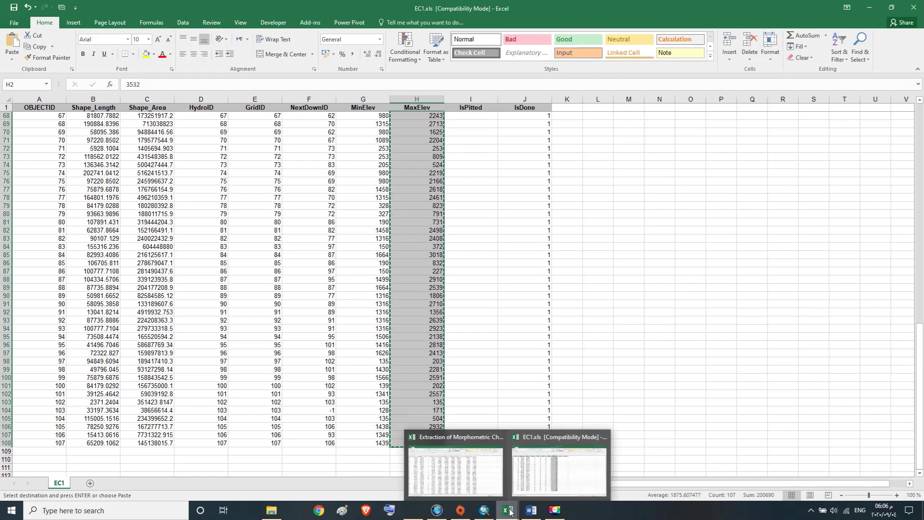
left_click(466, 479)
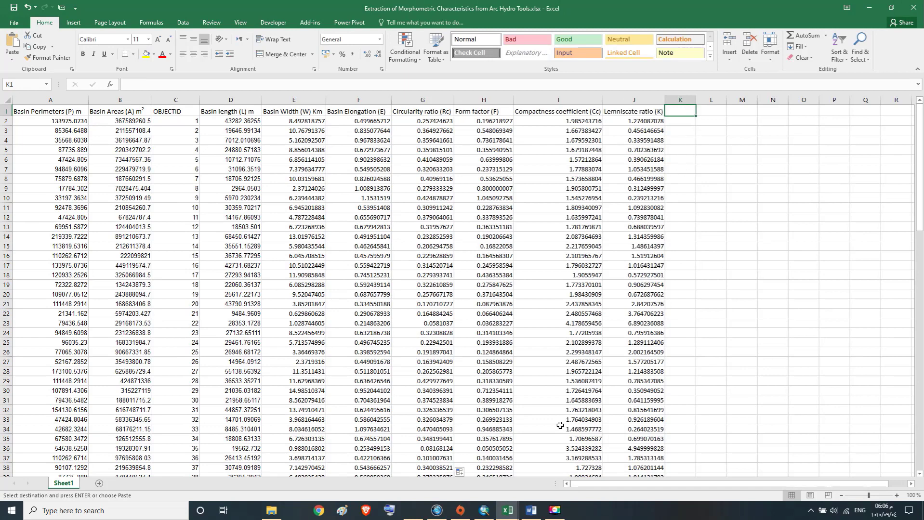
mouse_move(535, 515)
left_click_drag(696, 103, 732, 100)
left_click(703, 120)
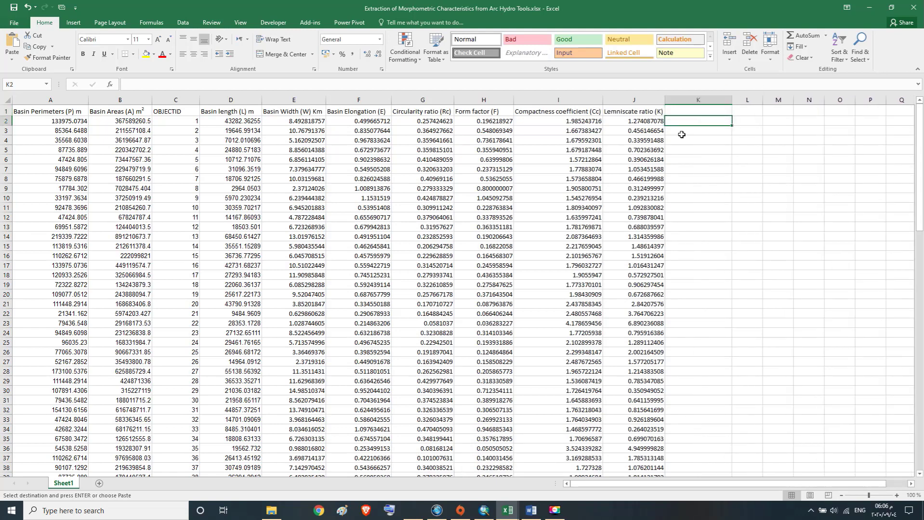
left_click(10, 44)
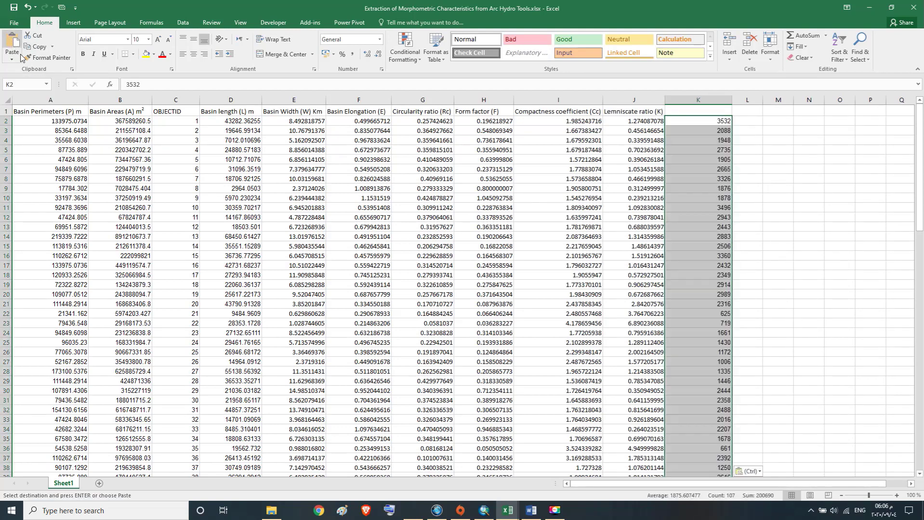
- Copy the heading text "Maximum Elevation" from the Word document into header cell K1, matching the destination formatting
left_click(700, 112)
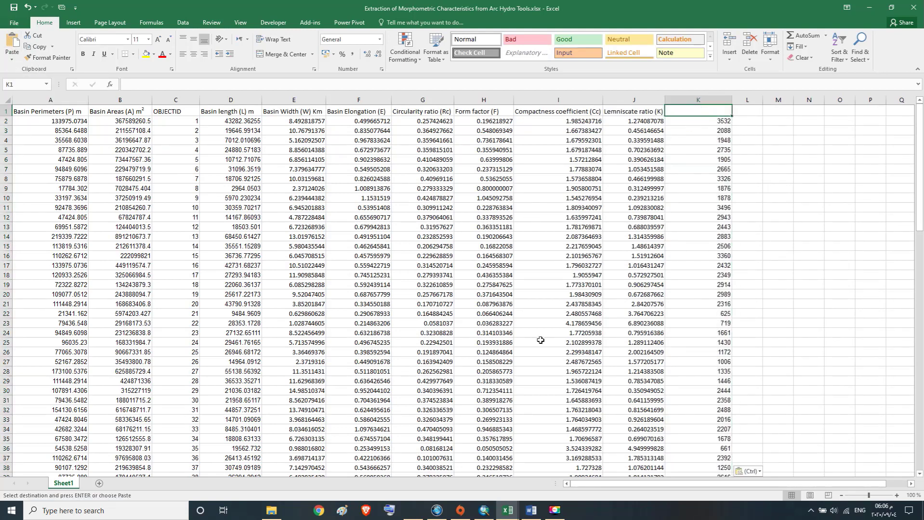
left_click(530, 510)
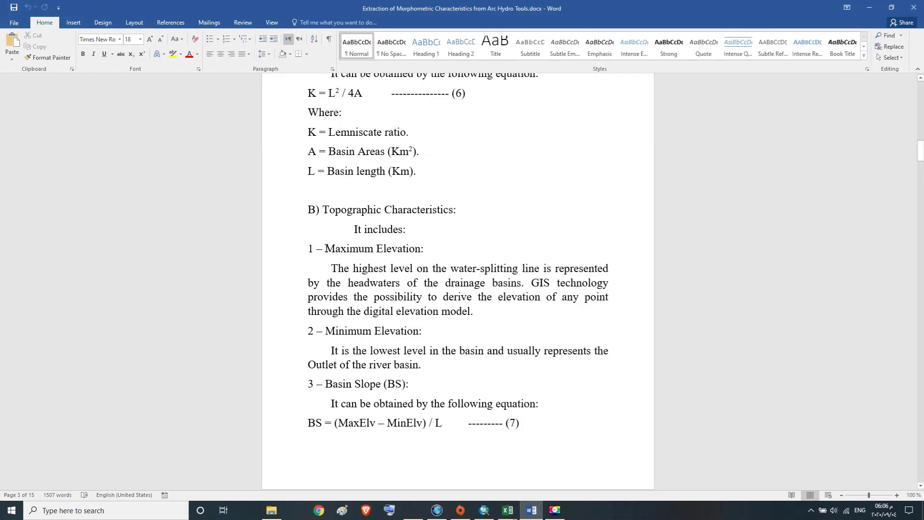
left_click_drag(325, 250, 384, 249)
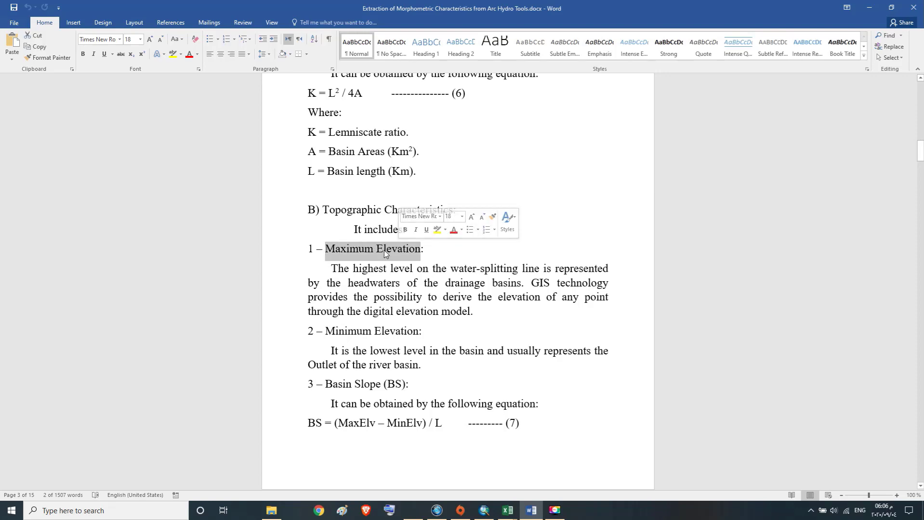
right_click(384, 250)
left_click(403, 266)
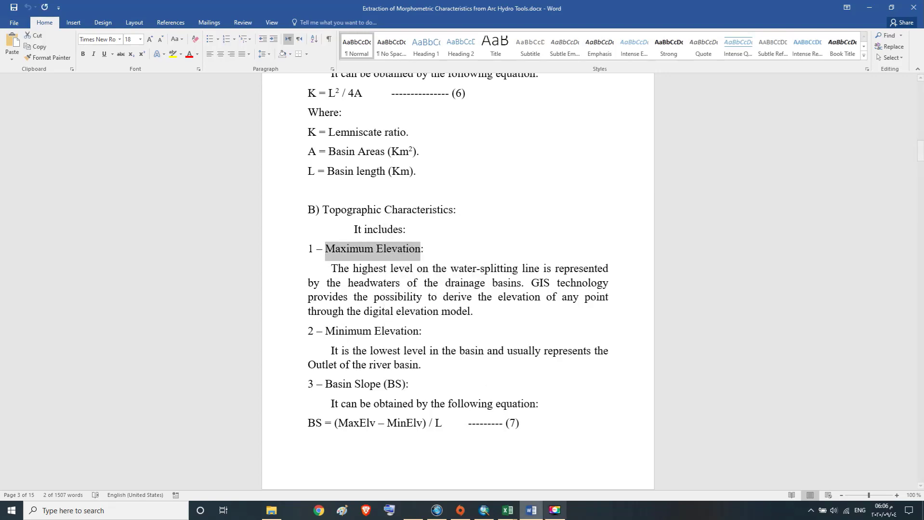
left_click(508, 510)
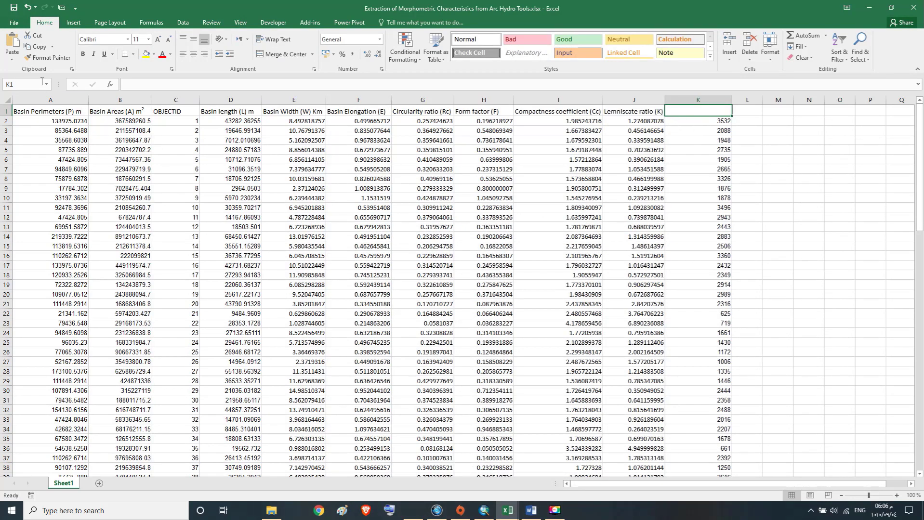
left_click(12, 56)
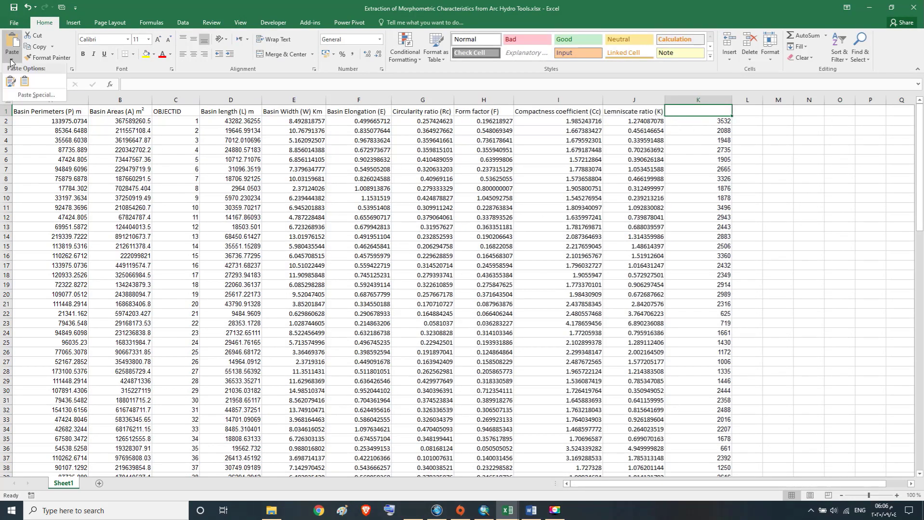
left_click(25, 81)
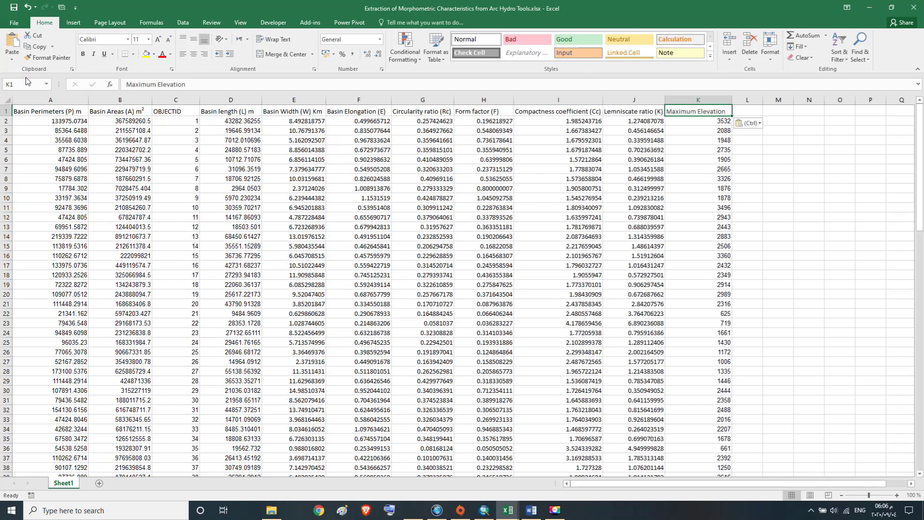
- Widen column K slightly and append the unit "m" to the Maximum Elevation header in K1
double_click(729, 111)
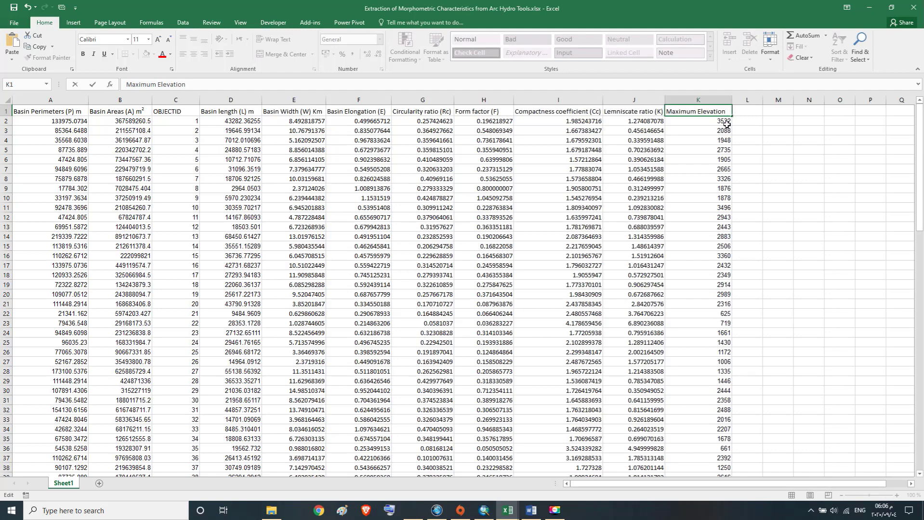
left_click(734, 101)
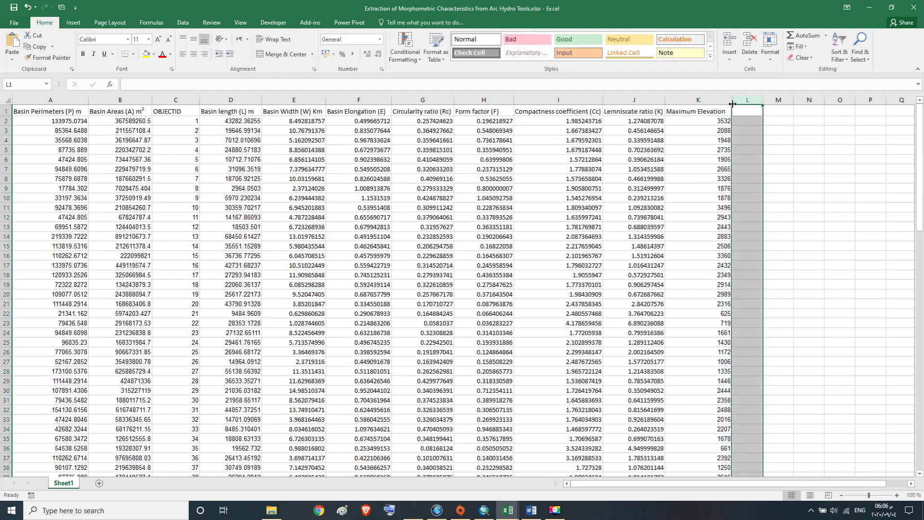
left_click(728, 109)
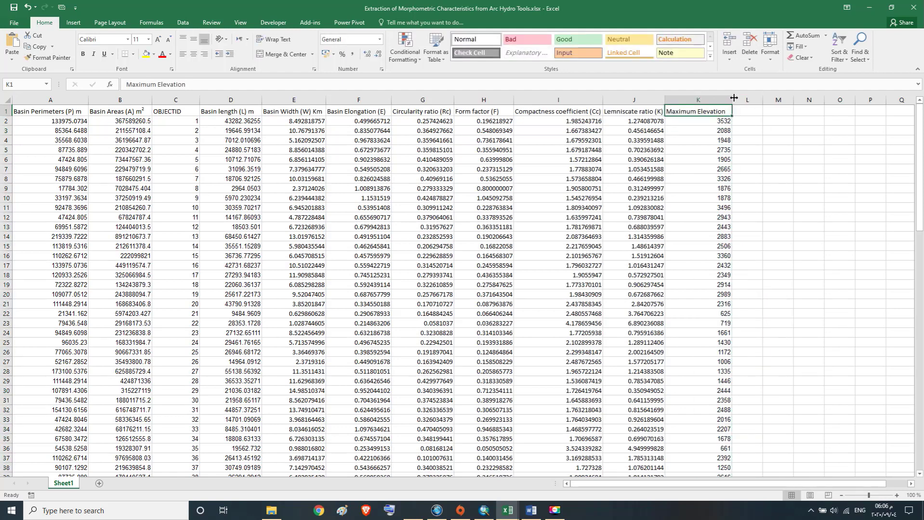
left_click_drag(734, 97, 741, 101)
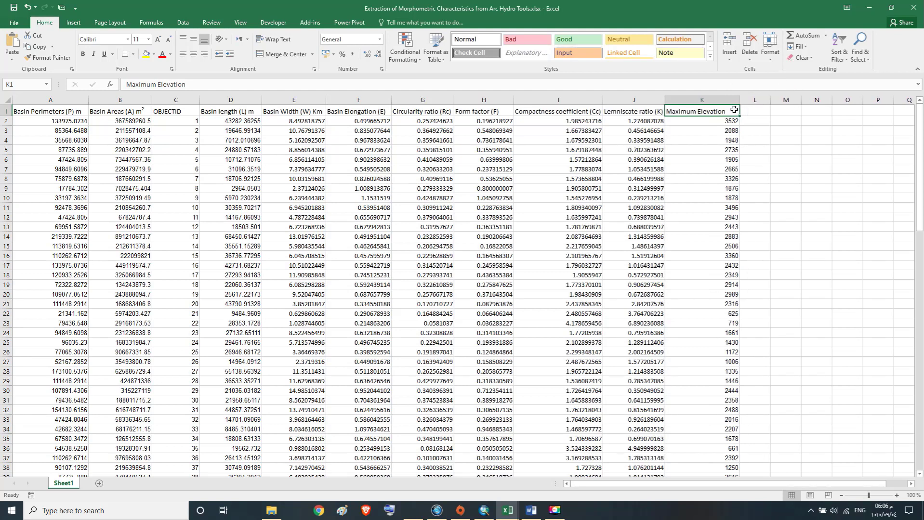
double_click(734, 110)
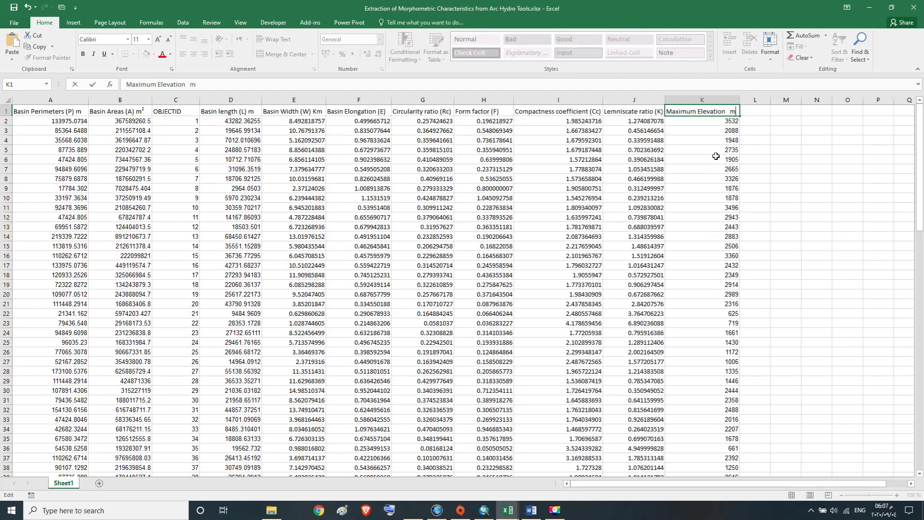
- Calculate the maximum of the Maximum Elevation values K2:K108 in cell K109 with the MAX function
mouse_move(921, 175)
left_mouse_down()
mouse_move(922, 185)
mouse_move(922, 172)
left_mouse_up()
left_click_drag(920, 119, 920, 359)
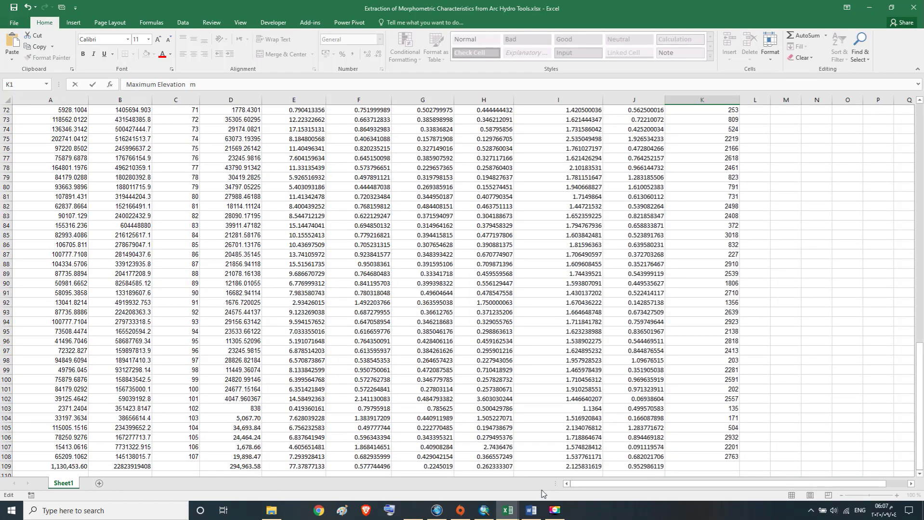
left_click(723, 467)
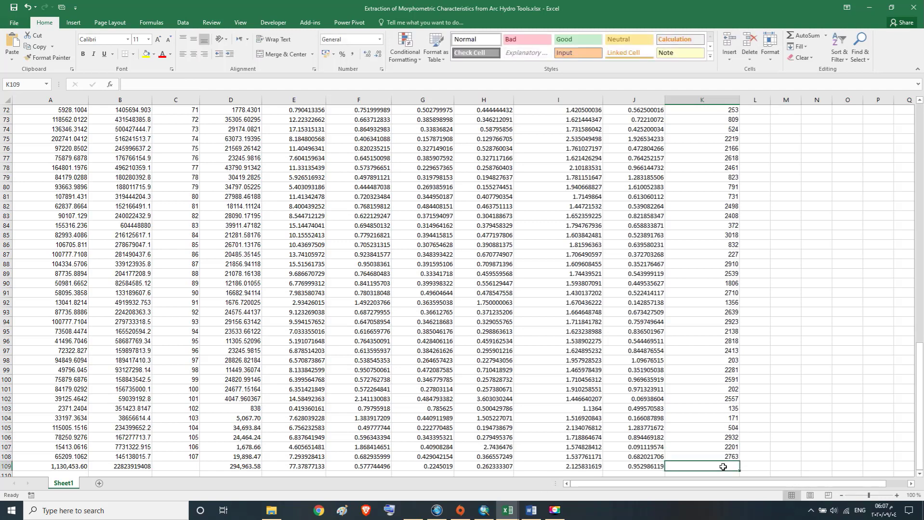
type("=")
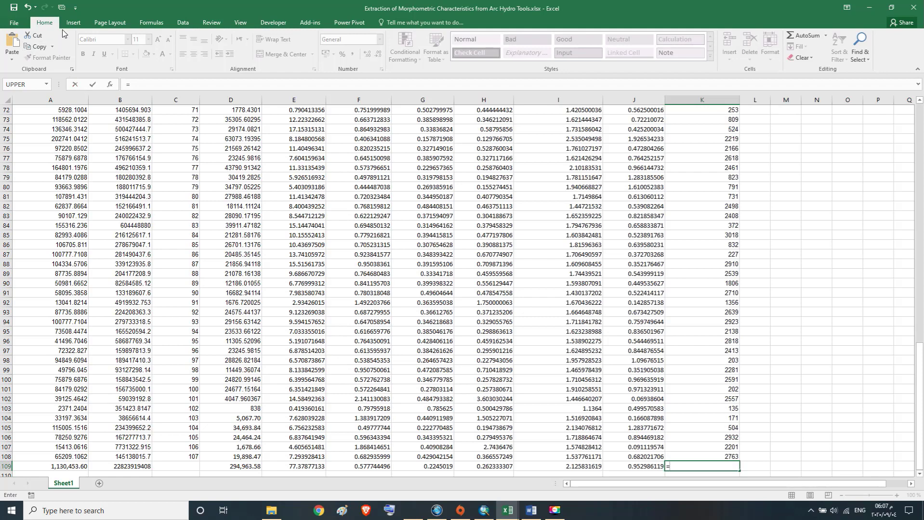
left_click(151, 23)
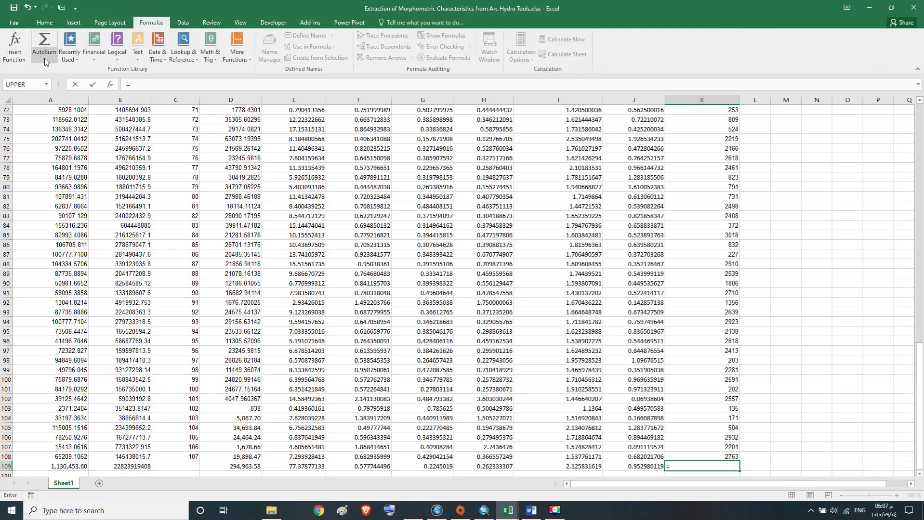
left_click(44, 60)
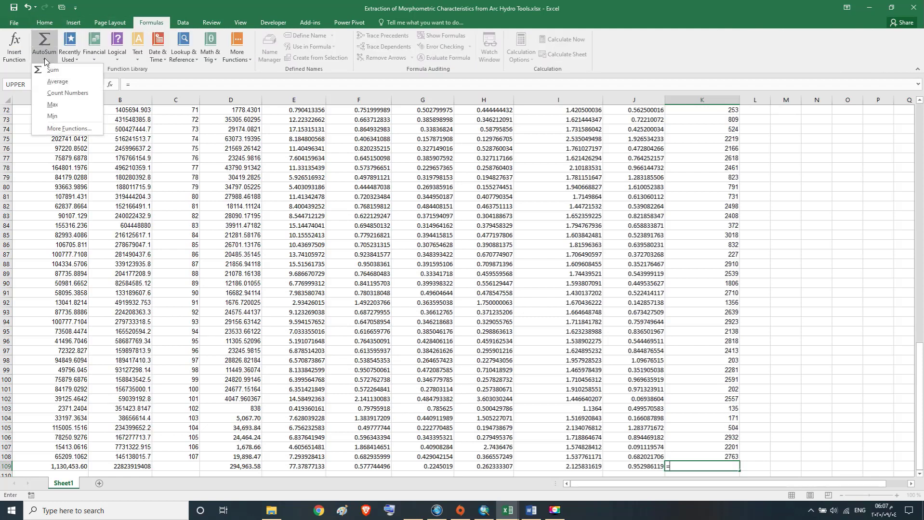
left_click(53, 105)
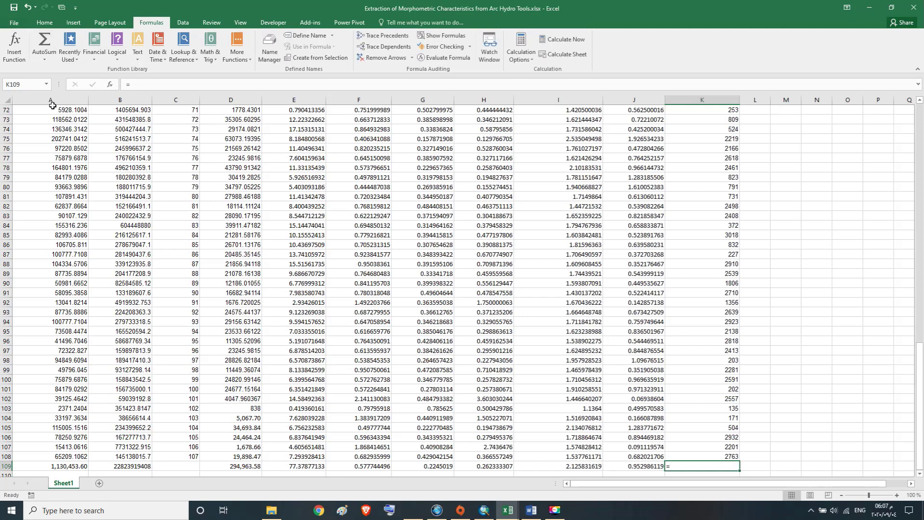
left_click(49, 62)
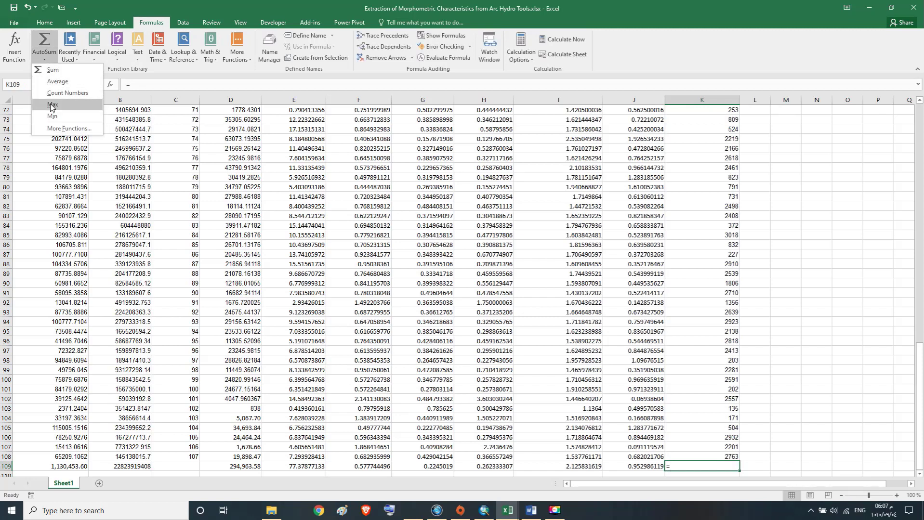
left_click(50, 100)
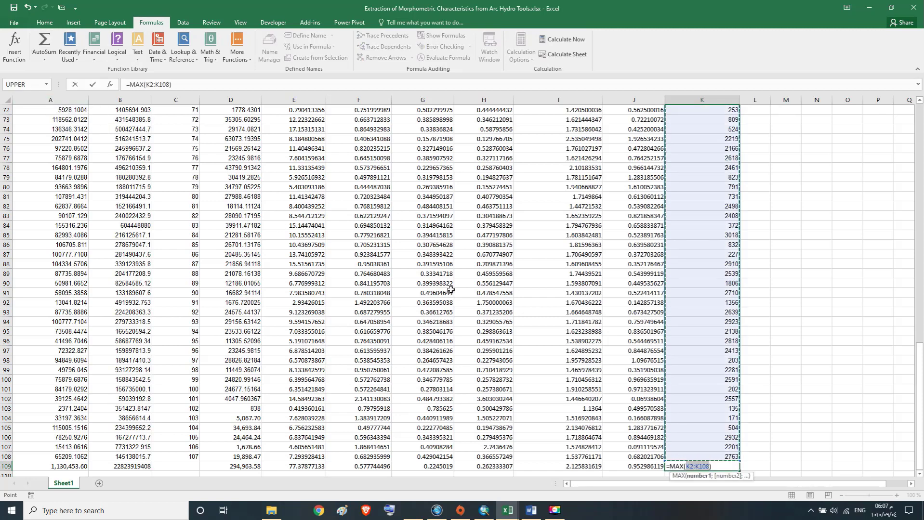
key("Return")
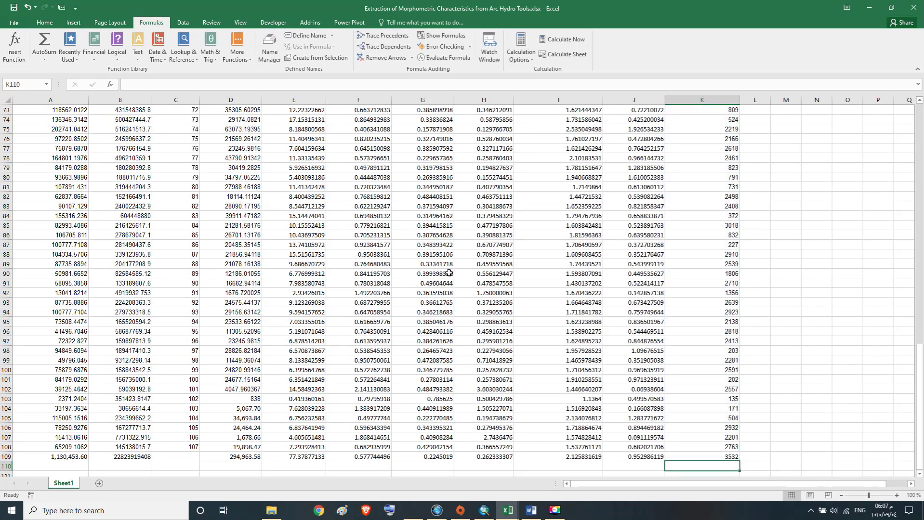
left_click(724, 458)
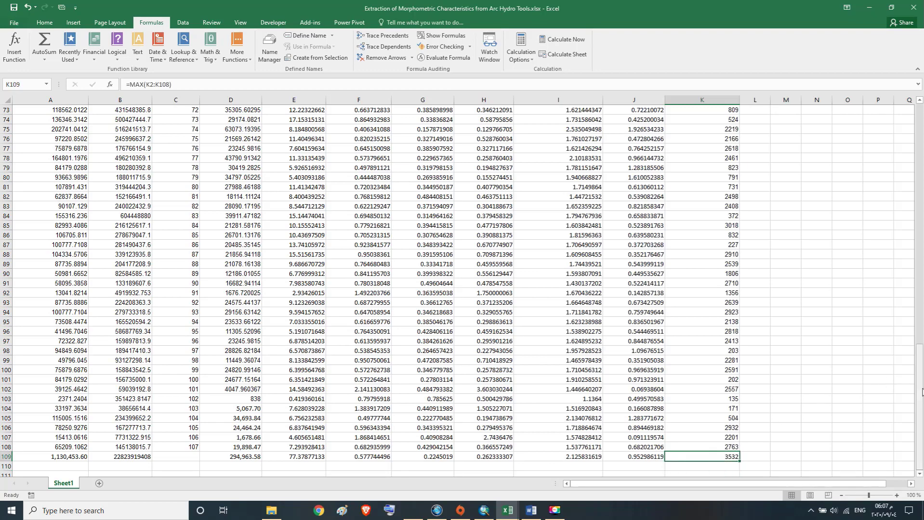
left_click_drag(921, 391, 920, 129)
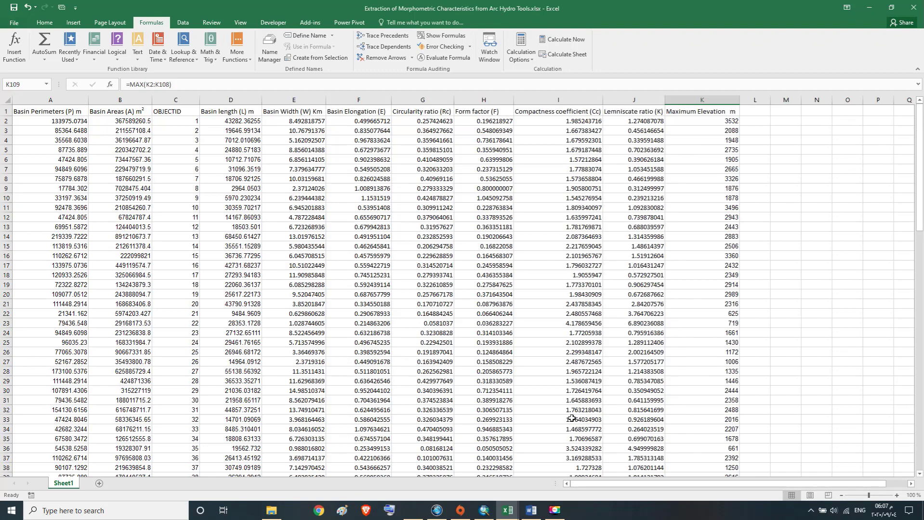
- Switch to the Word document and copy the heading text "Minimum Elevation" from the Topographic Characteristics section
left_click(533, 515)
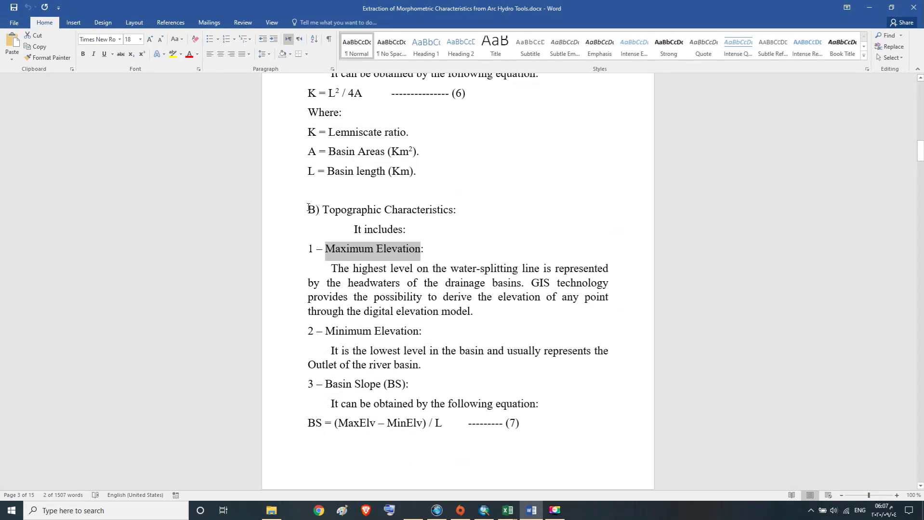
left_click_drag(308, 207, 460, 212)
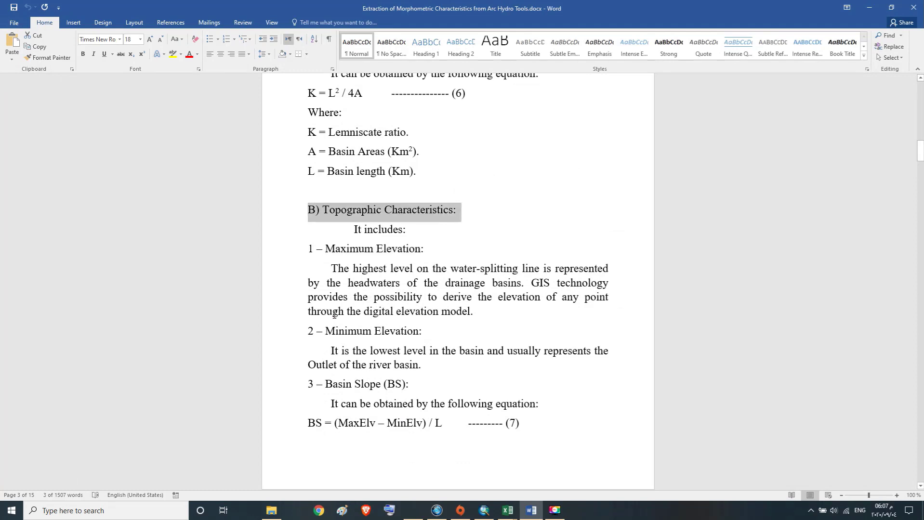
left_click_drag(304, 333, 419, 332)
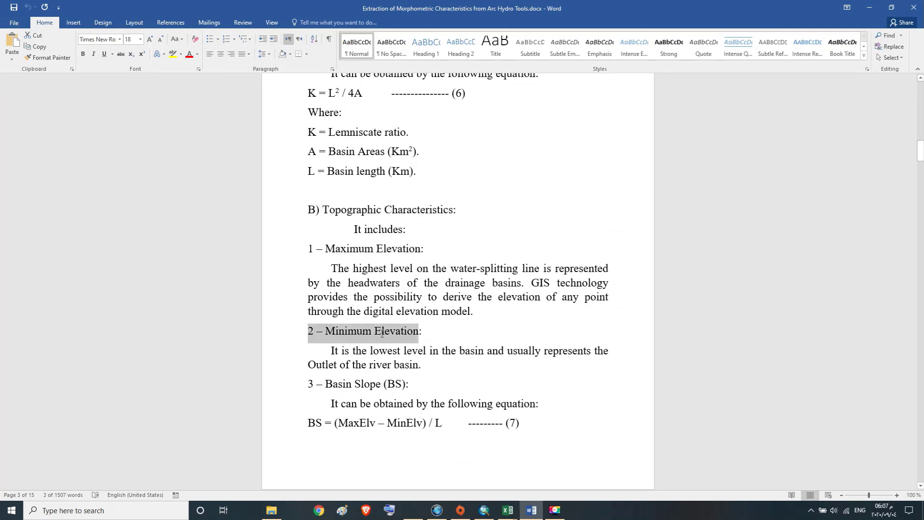
left_click(358, 333)
left_click_drag(332, 330, 406, 325)
right_click(372, 334)
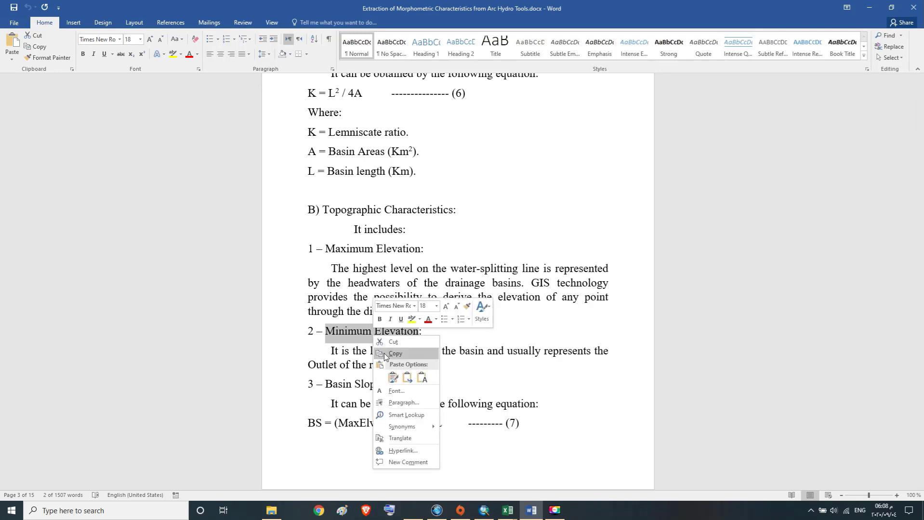
left_click(384, 355)
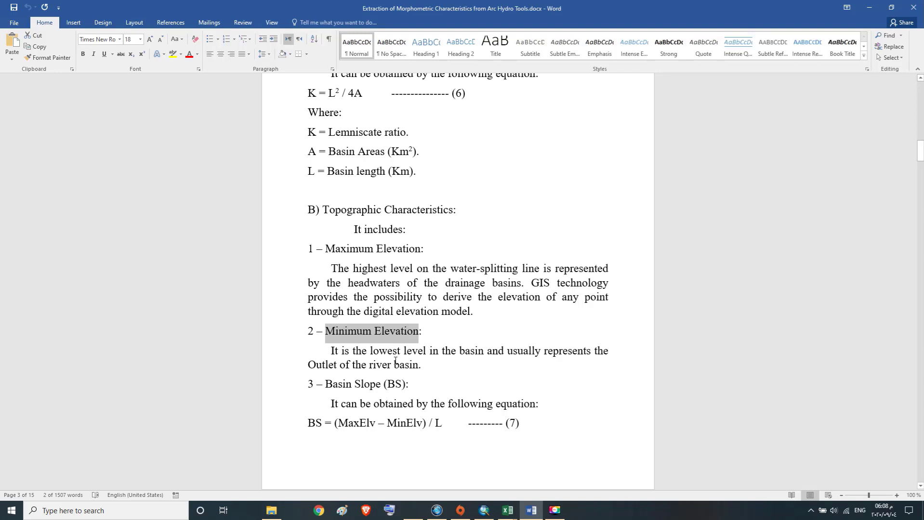
- Switch to the Extraction of Morphometric Characteristics workbook, widen column L and paste the copied heading into L1, matching the destination formatting
mouse_move(530, 516)
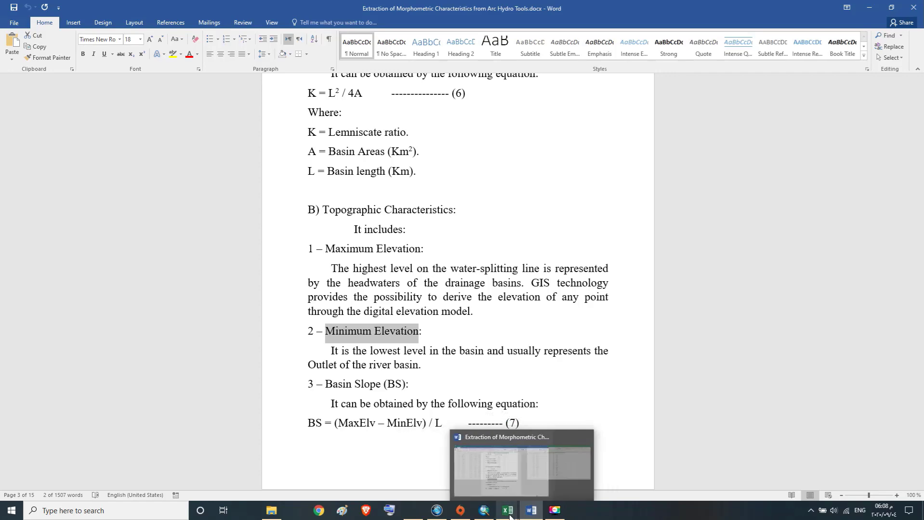
left_click(470, 487)
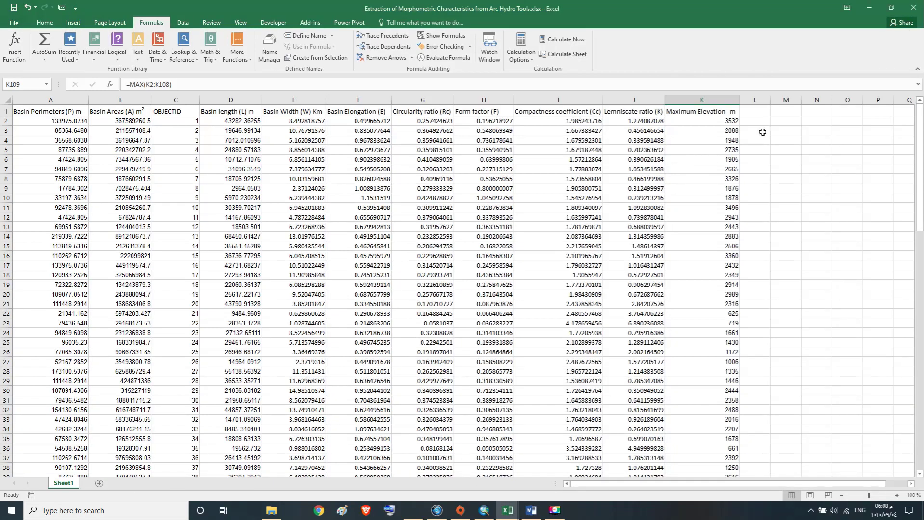
left_click(763, 113)
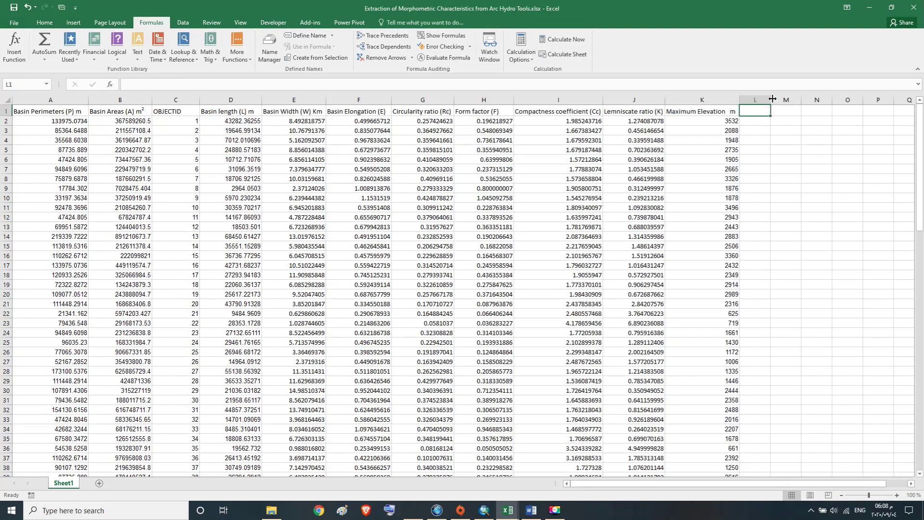
left_click_drag(772, 99, 806, 102)
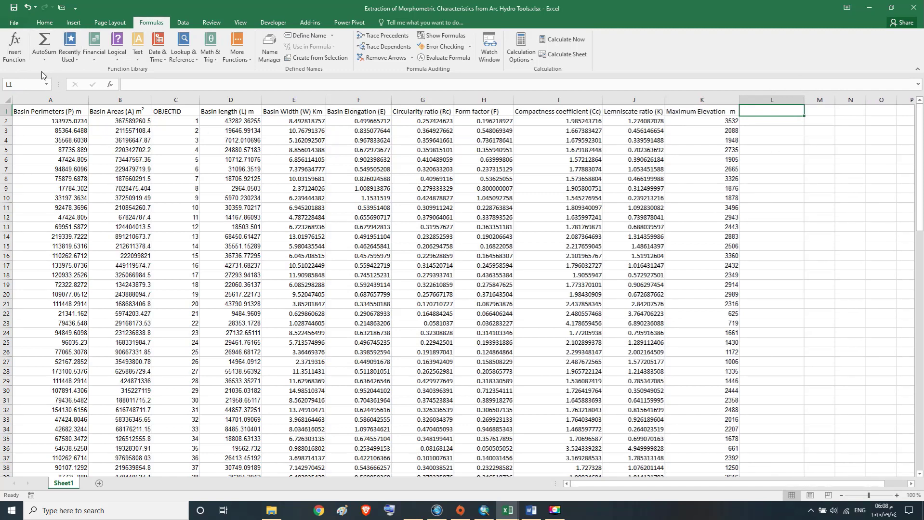
left_click(45, 22)
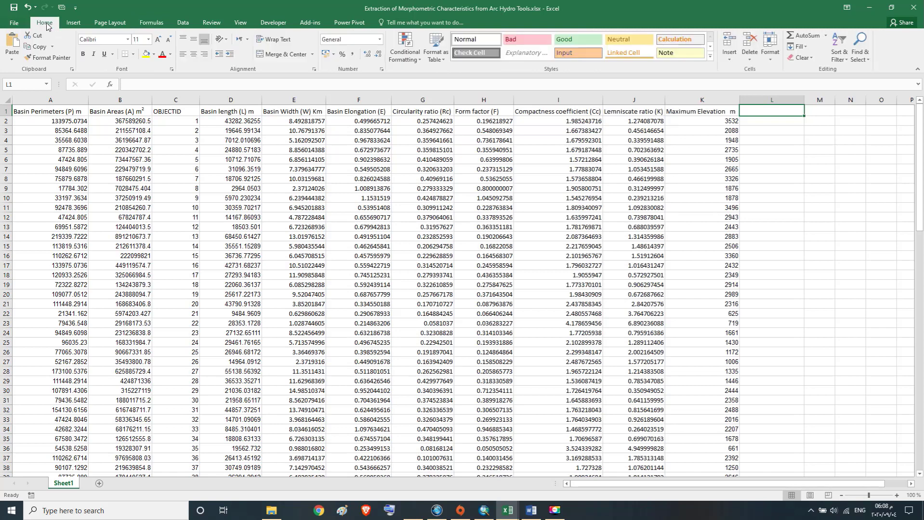
left_click(11, 59)
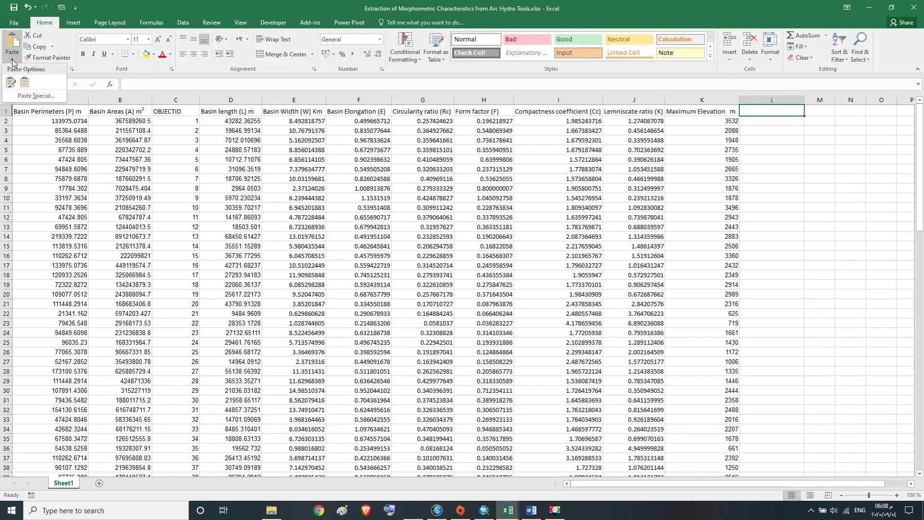
left_click(25, 83)
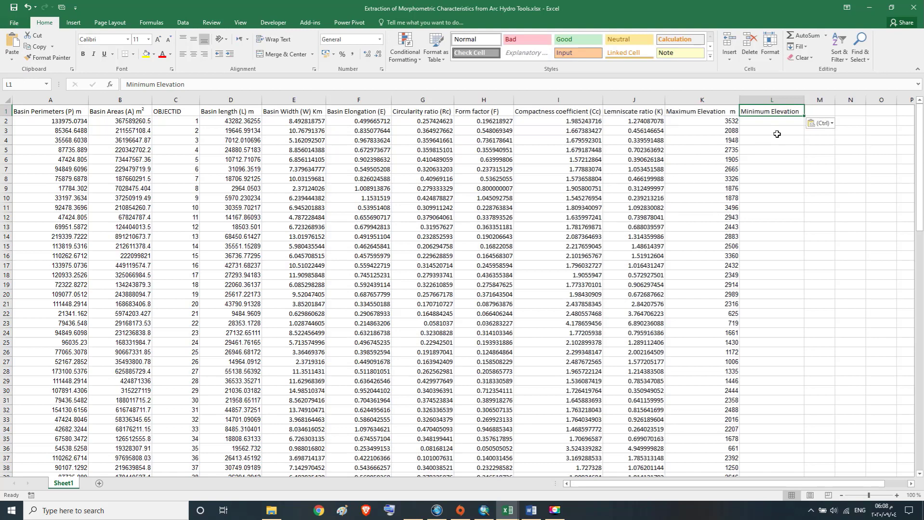
- Widen column L slightly more and append the unit "m" to the Minimum Elevation header in L1
left_click_drag(805, 98, 816, 99)
double_click(810, 110)
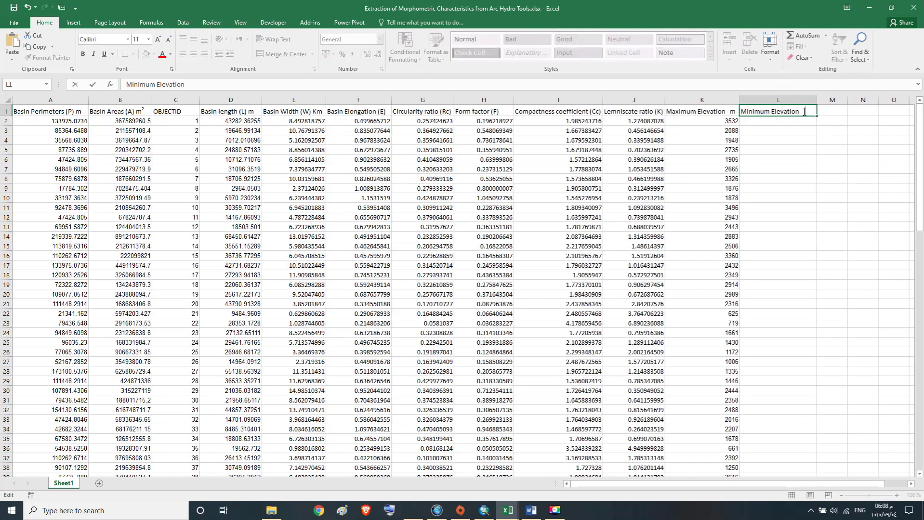
type("m")
key("Return")
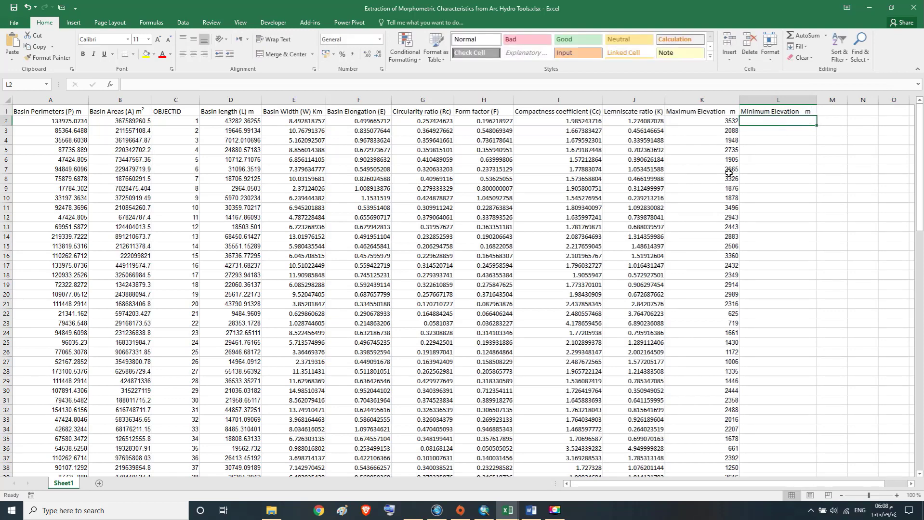
- Switch to ArcMap and highlight the MinElev field in the Catchment attribute table
left_click(483, 512)
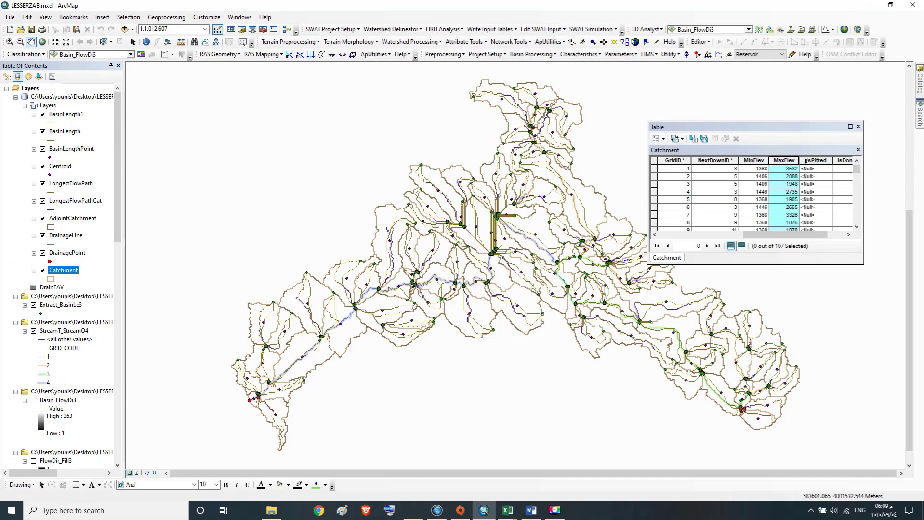
left_click(757, 161)
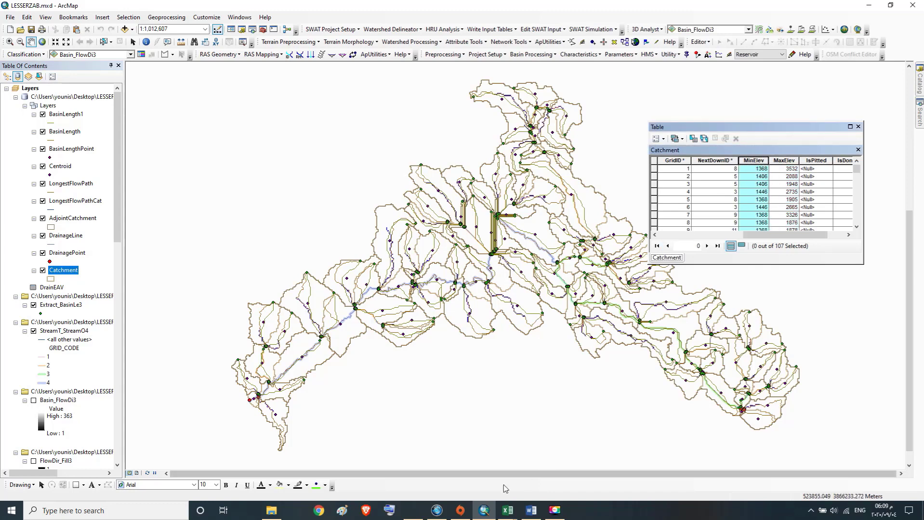
- Copy the MinElev values in G2:G108 of the EC1.xls workbook in Excel and return to the Extraction of Morphometric Characteristics workbook
mouse_move(508, 510)
left_click(529, 485)
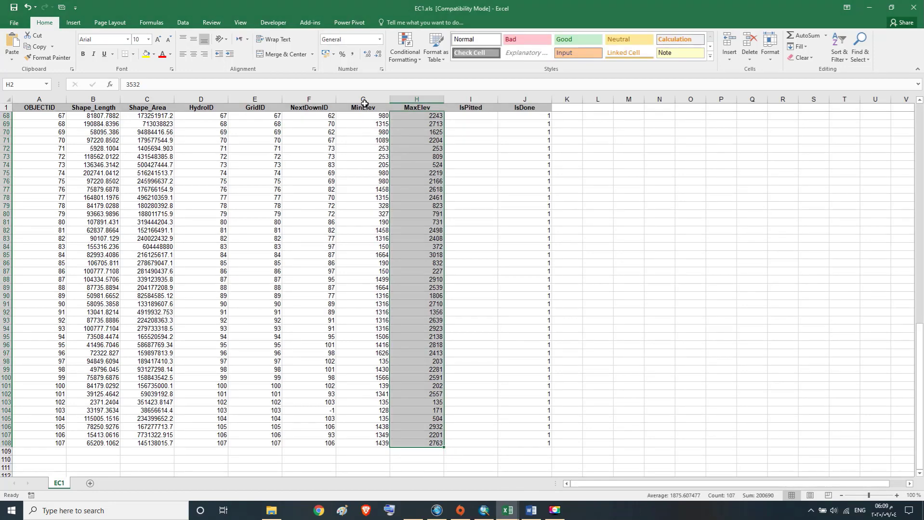
left_click(364, 100)
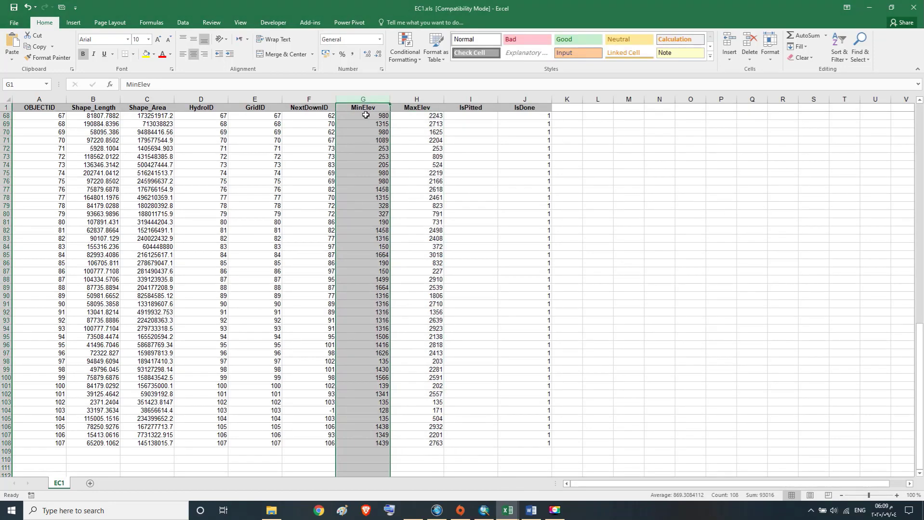
left_click(366, 115)
left_click_drag(366, 115, 344, 447)
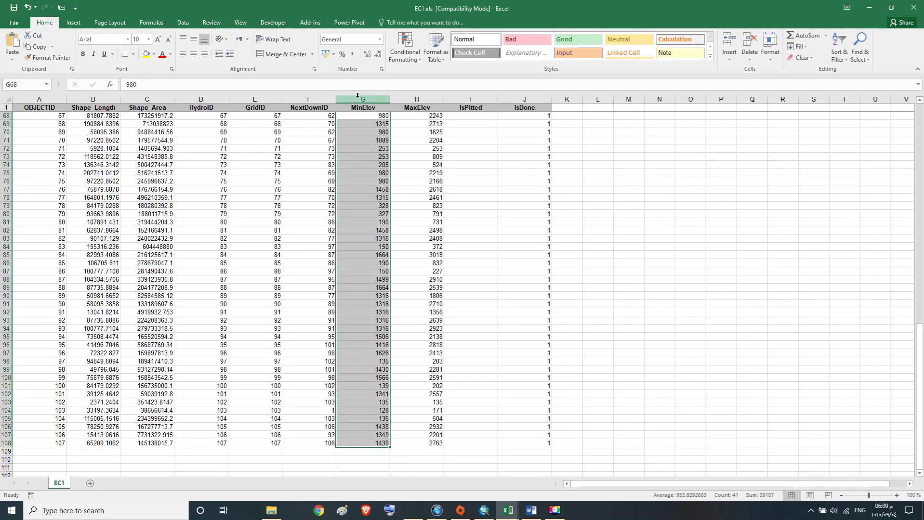
left_click(415, 118)
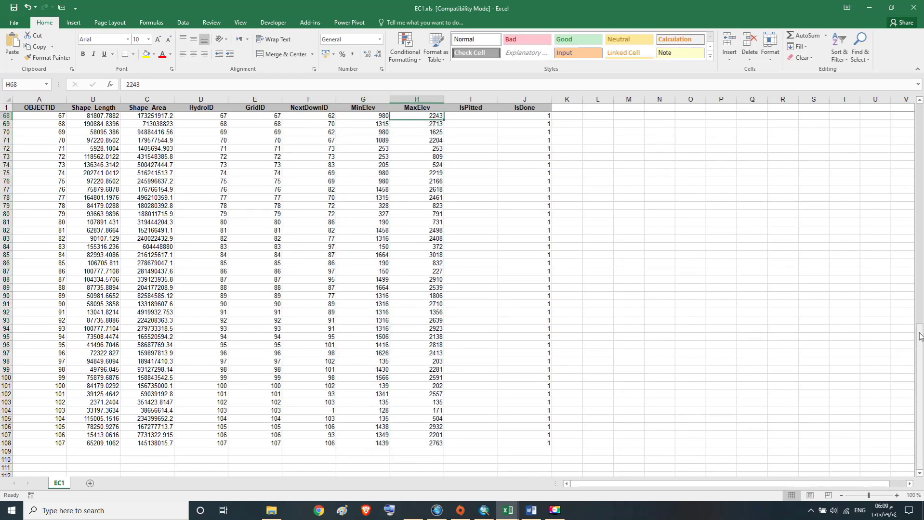
scroll(478, 154, "up", 20)
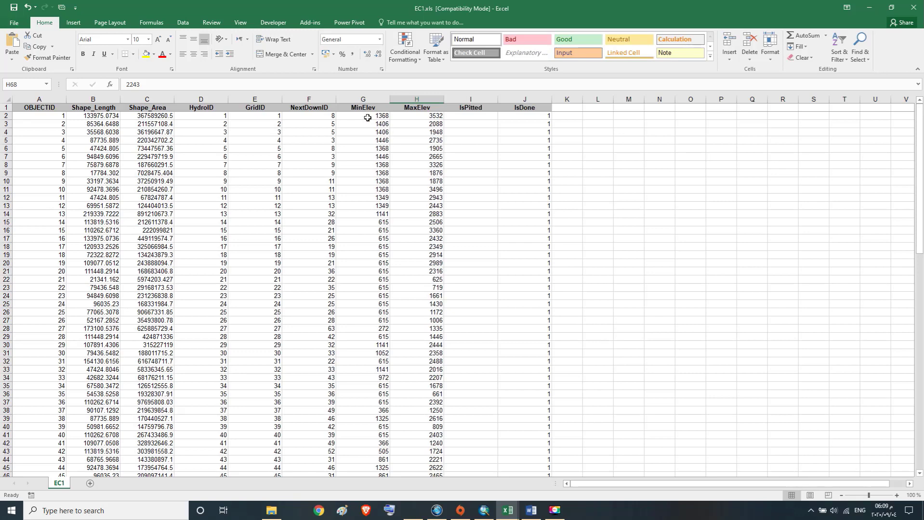
mouse_move(367, 116)
left_mouse_down()
mouse_move(360, 498)
mouse_move(354, 459)
left_mouse_up()
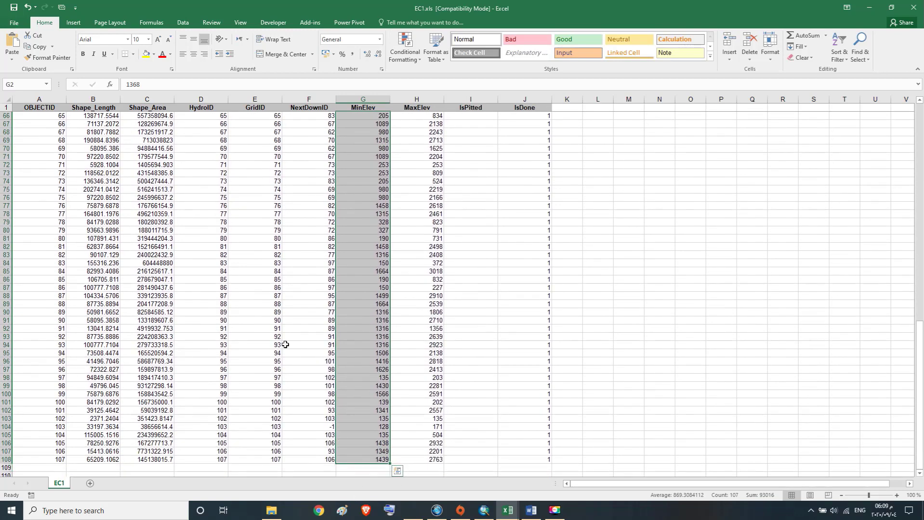
left_click(34, 47)
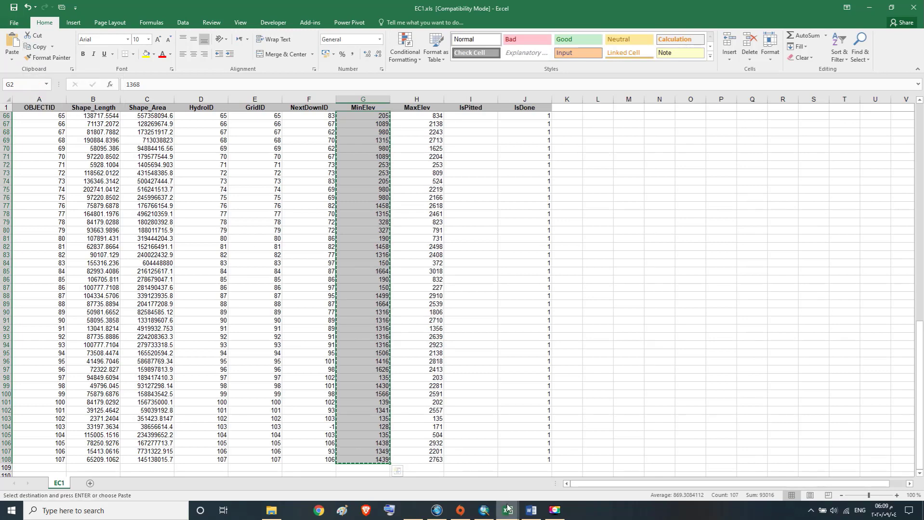
mouse_move(508, 510)
left_click(493, 438)
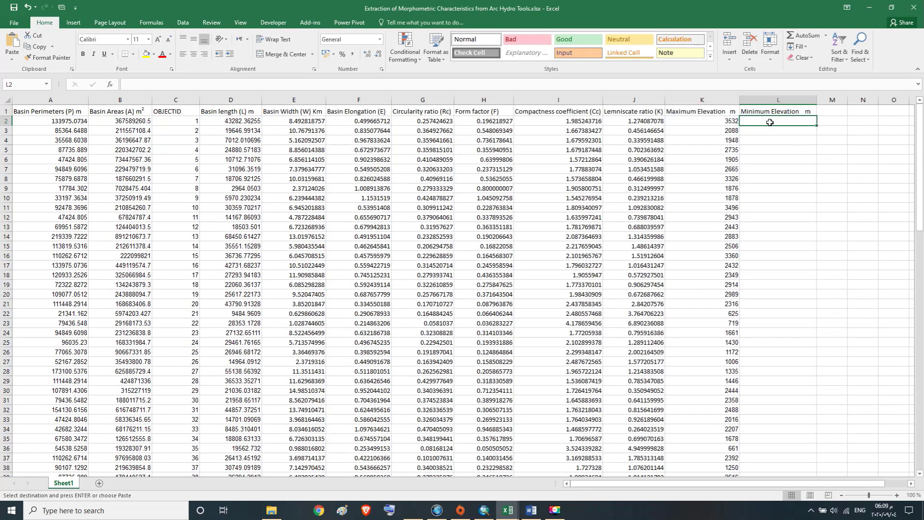
- Paste the copied MinElev values into the Minimum Elevation column, starting at L2
left_click(13, 59)
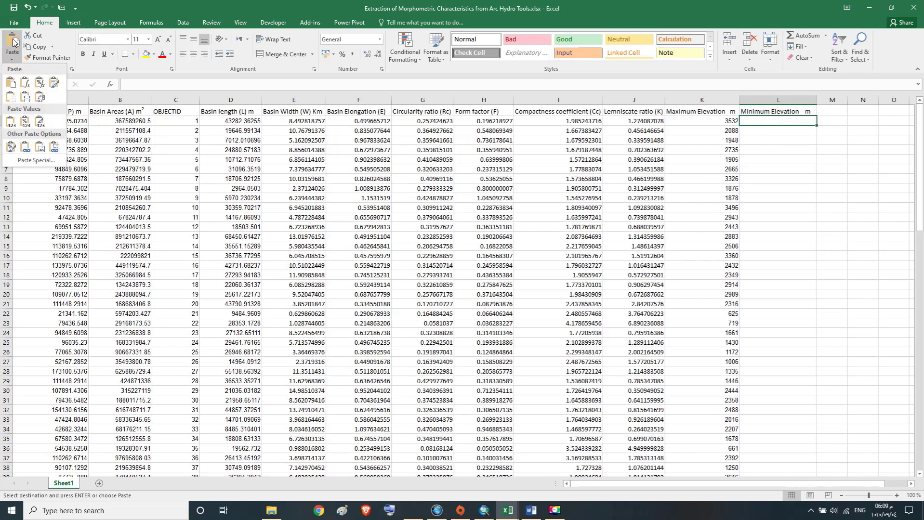
left_click(102, 4)
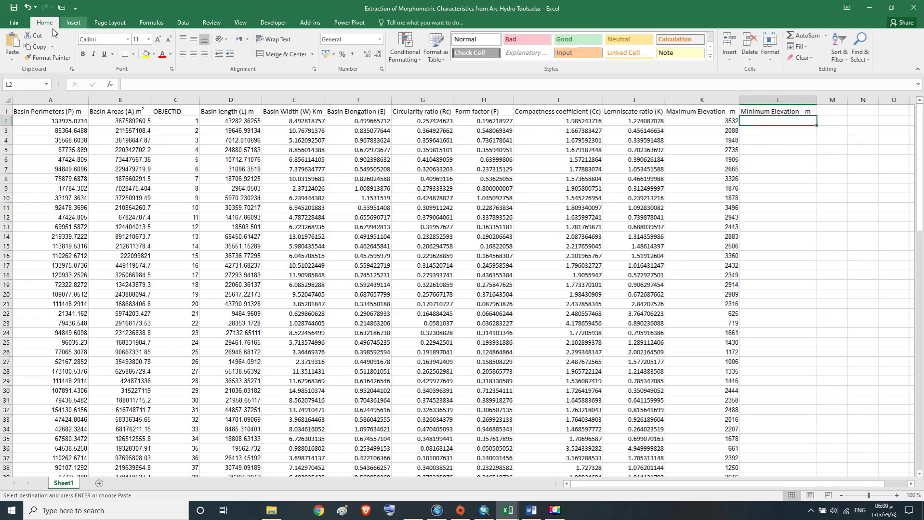
left_click(13, 43)
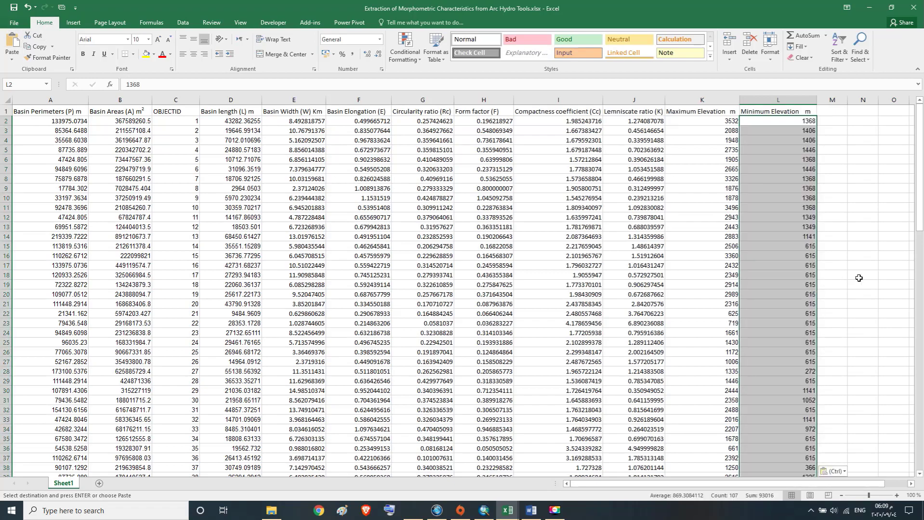
- Calculate the overall minimum elevation in L109 with the Min function over L2:L108
left_click_drag(918, 179, 921, 383)
left_click(795, 467)
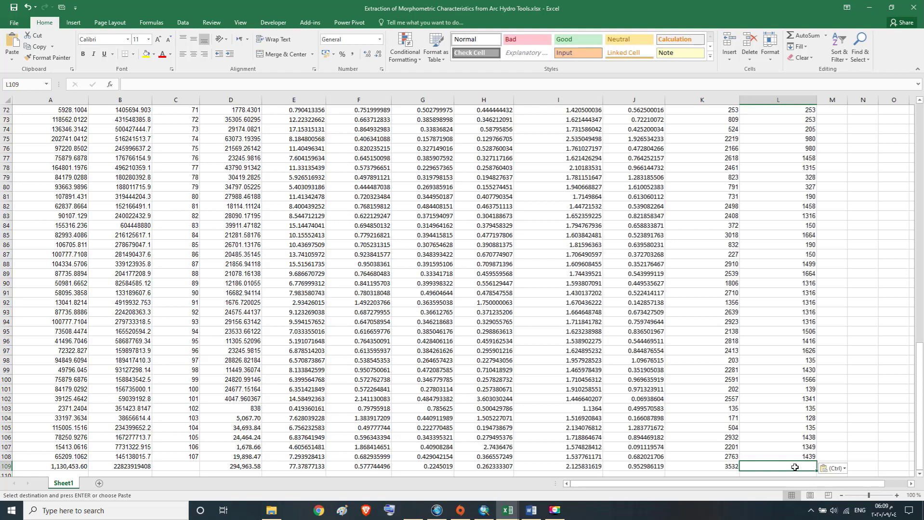
type("=")
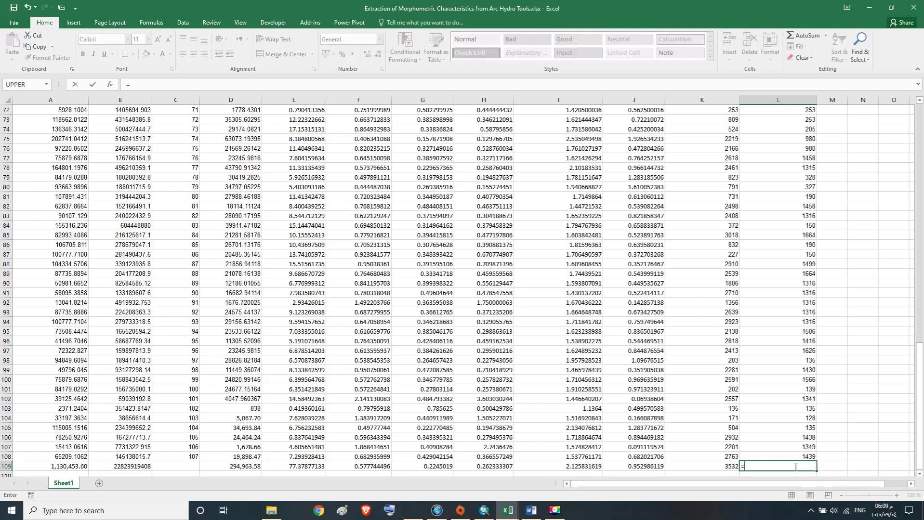
left_click(149, 24)
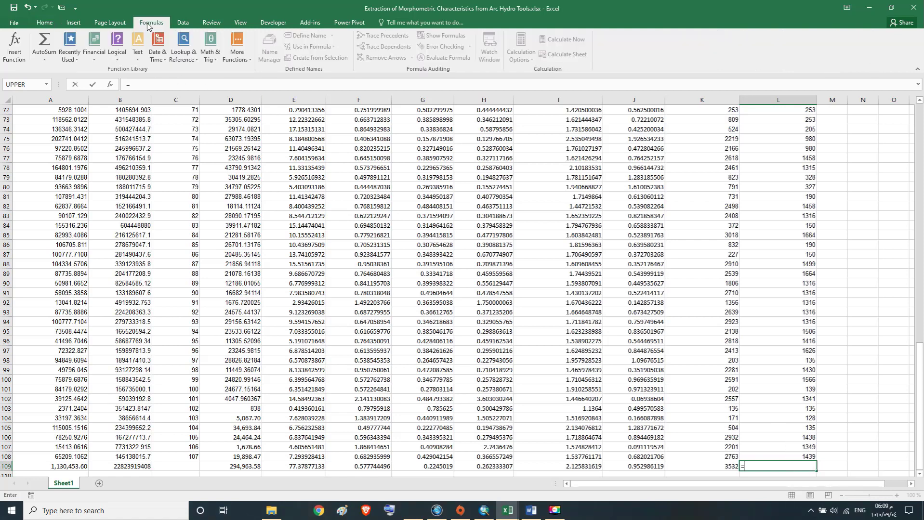
left_click(45, 59)
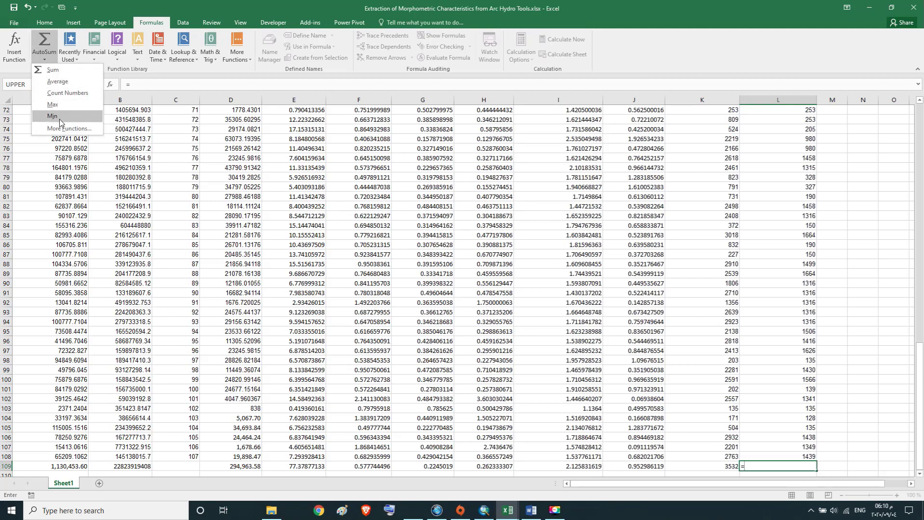
key("Escape")
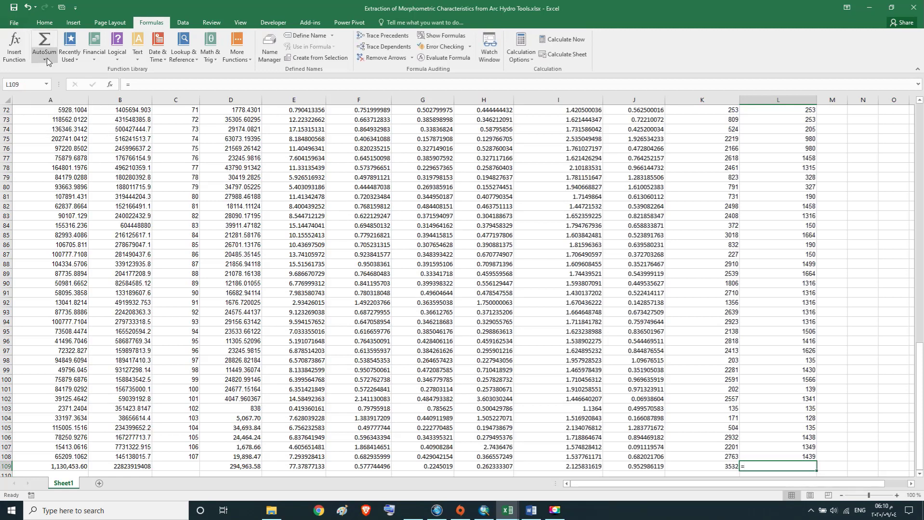
left_click(45, 59)
left_click(57, 119)
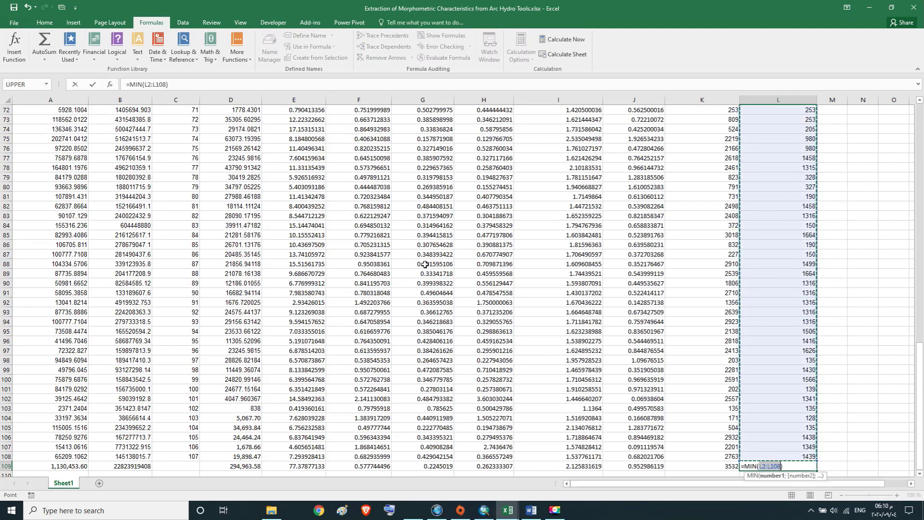
key("Return")
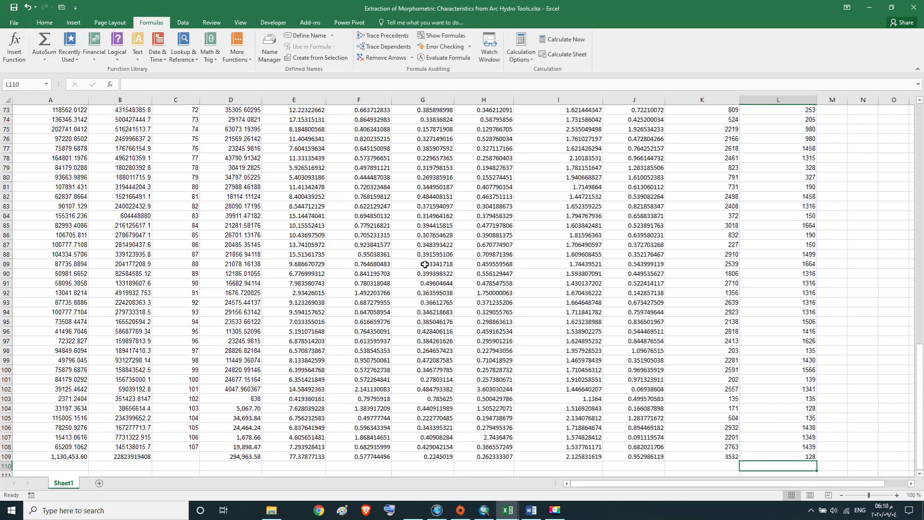
left_click(794, 457)
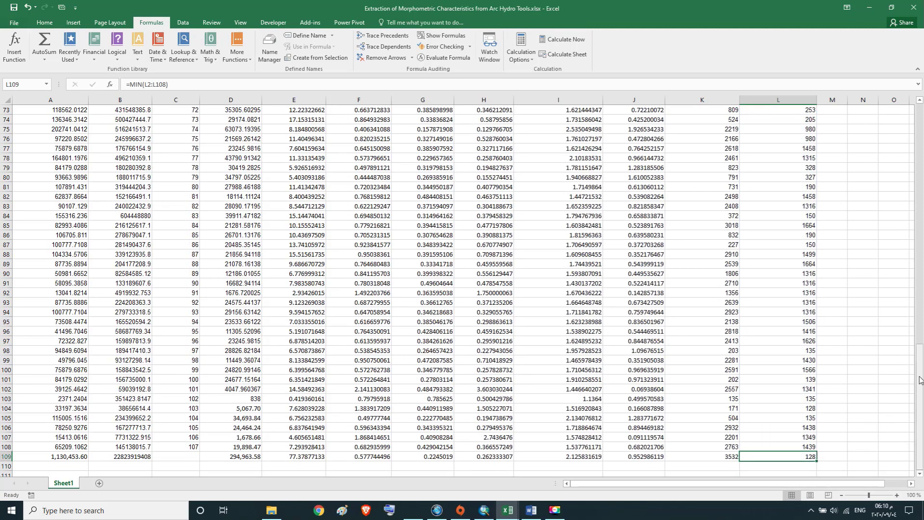
left_click_drag(920, 381, 920, 140)
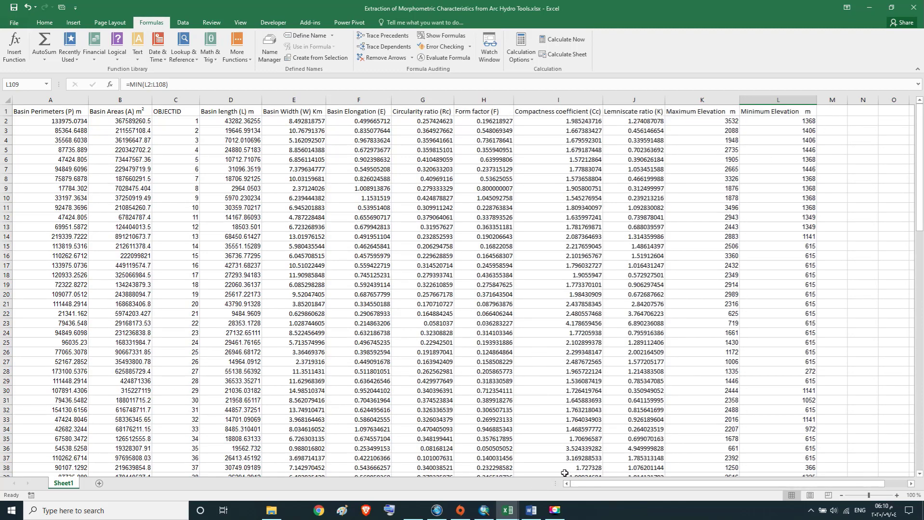
- Switch to the Word document and copy the heading text "Basin Slope (BS)" from item 3 of the Topographic Characteristics
mouse_move(533, 512)
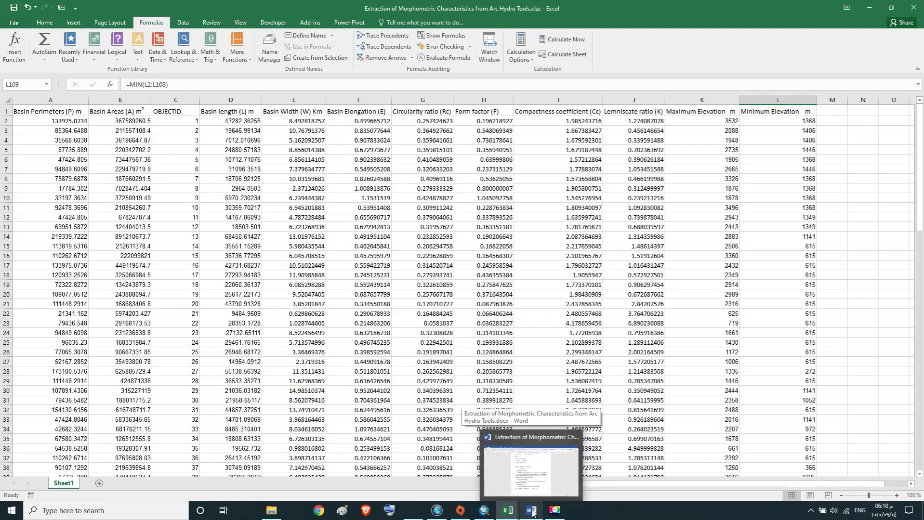
left_click(532, 512)
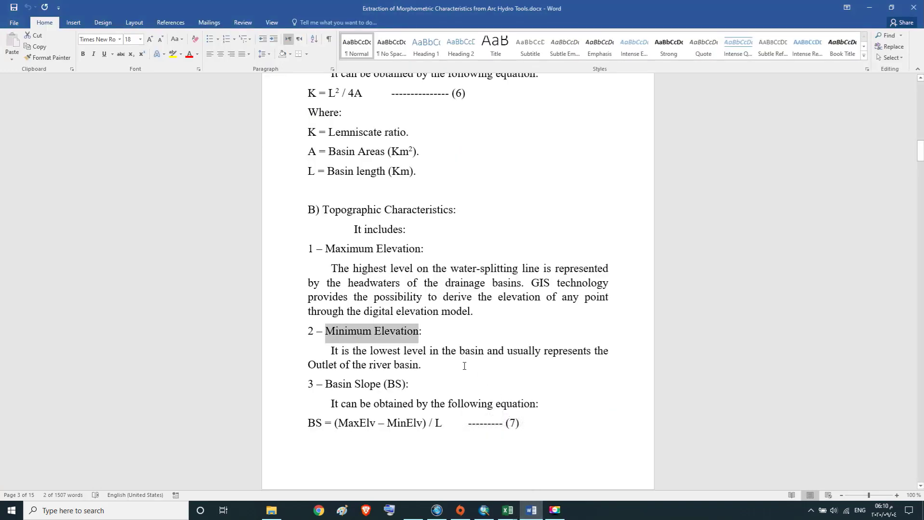
scroll(464, 366, "down", 2)
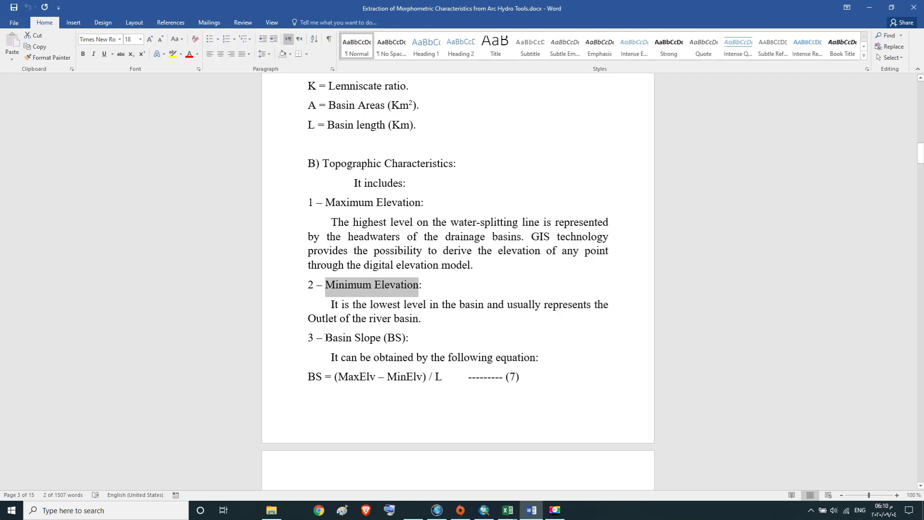
left_click_drag(325, 337, 405, 337)
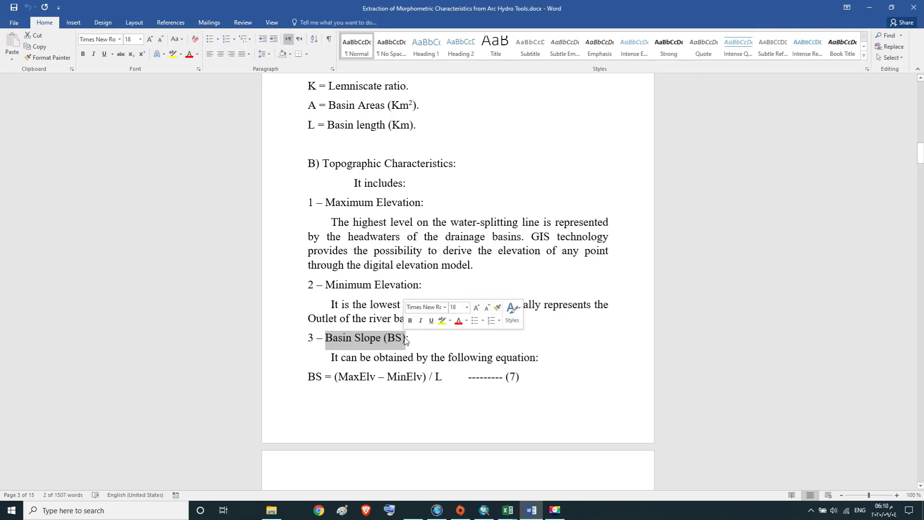
right_click(371, 340)
left_click(387, 365)
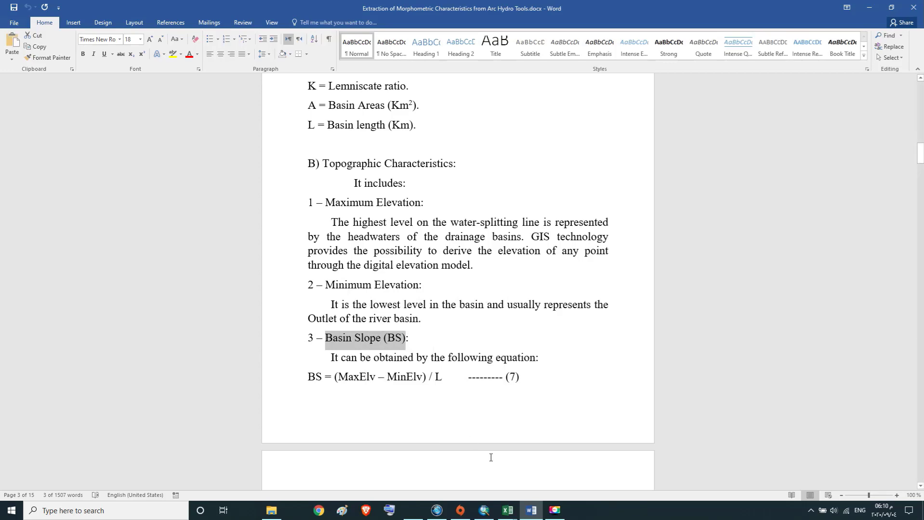
- Return to the Extraction of Morphometric Characteristics workbook in Excel, widen column M and paste the copied heading into M1
left_click(508, 512)
left_click(493, 484)
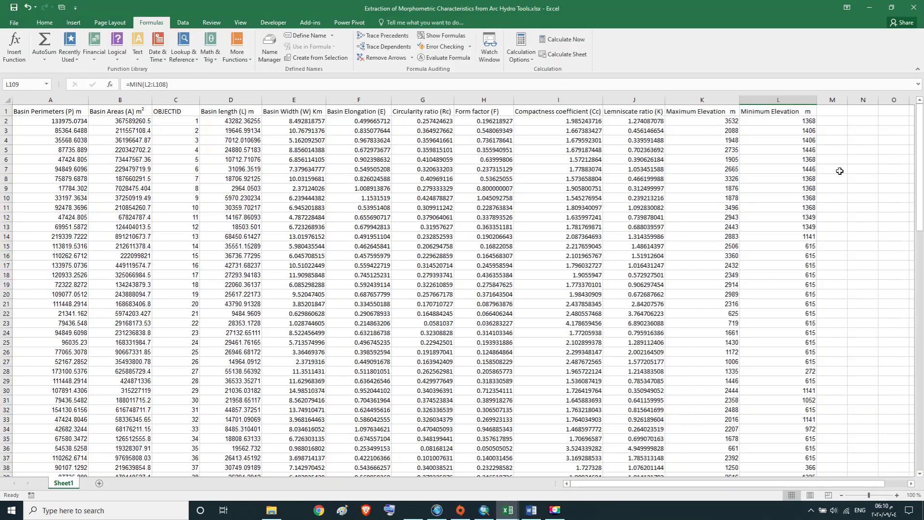
left_click_drag(847, 100, 880, 101)
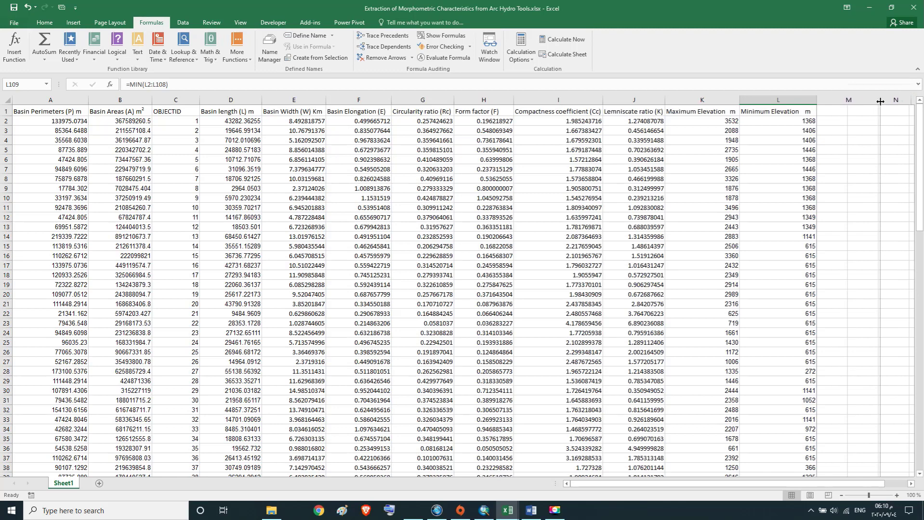
left_click(855, 112)
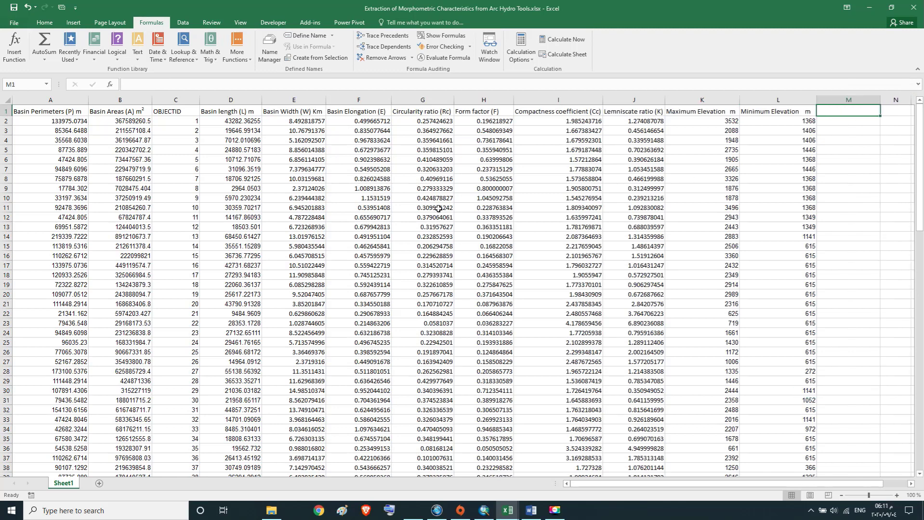
left_click(45, 24)
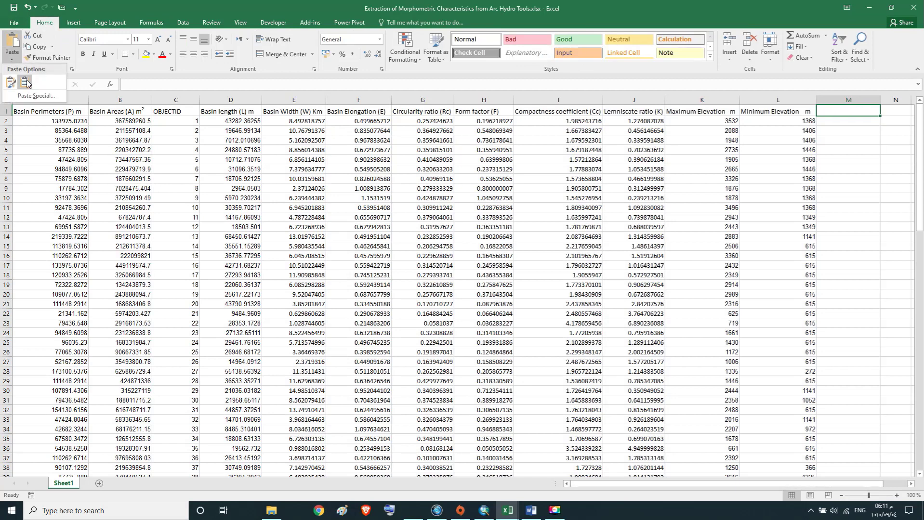
key("ctrl+v")
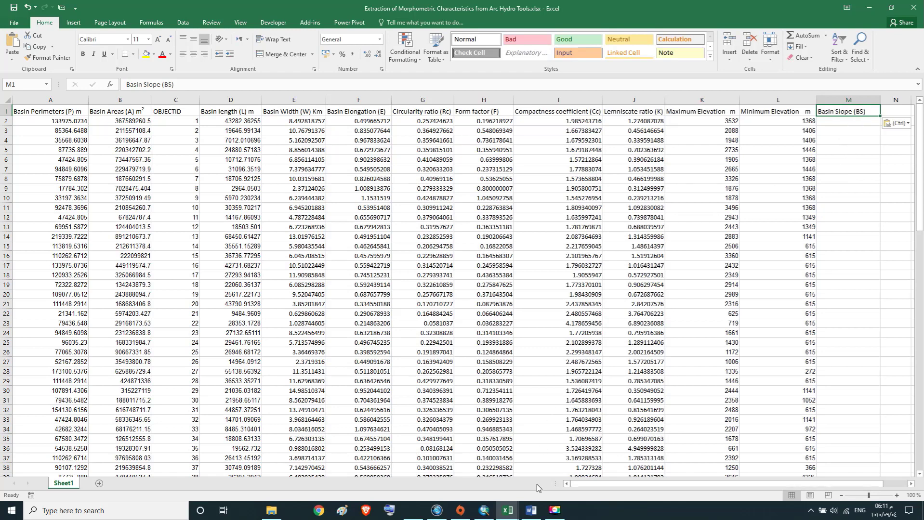
- Switch to the Word document and examine the Basin Slope equation (7) and the definitions and units of MaxElv, MinElv and L
left_click(531, 510)
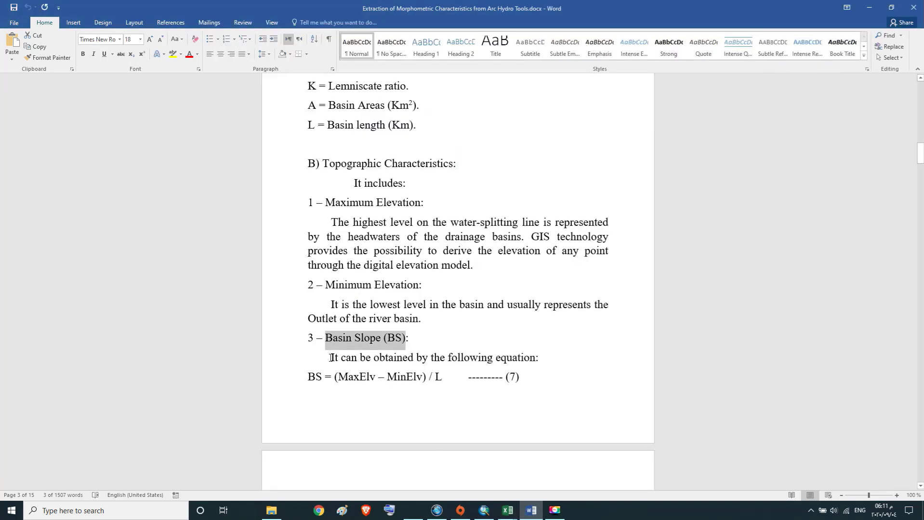
left_click_drag(329, 358, 544, 365)
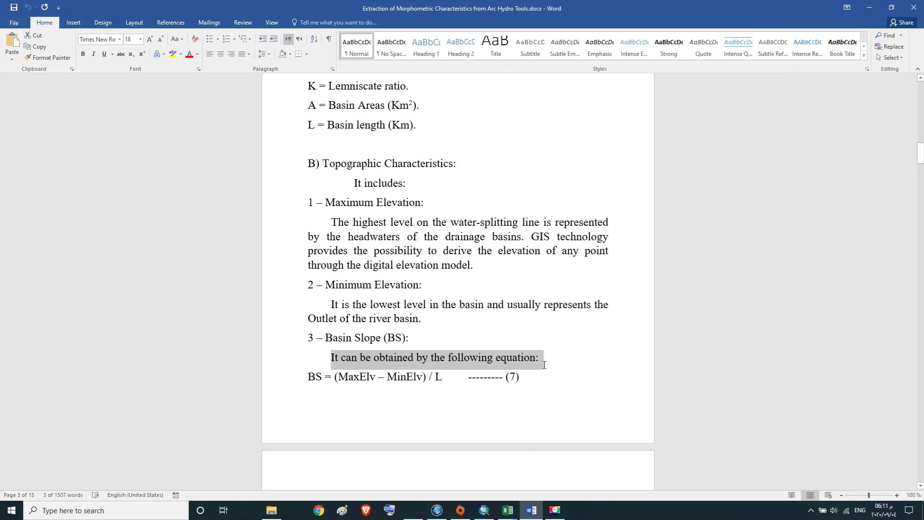
scroll(539, 365, "down", 3)
left_click_drag(308, 262, 536, 268)
scroll(536, 268, "down", 3)
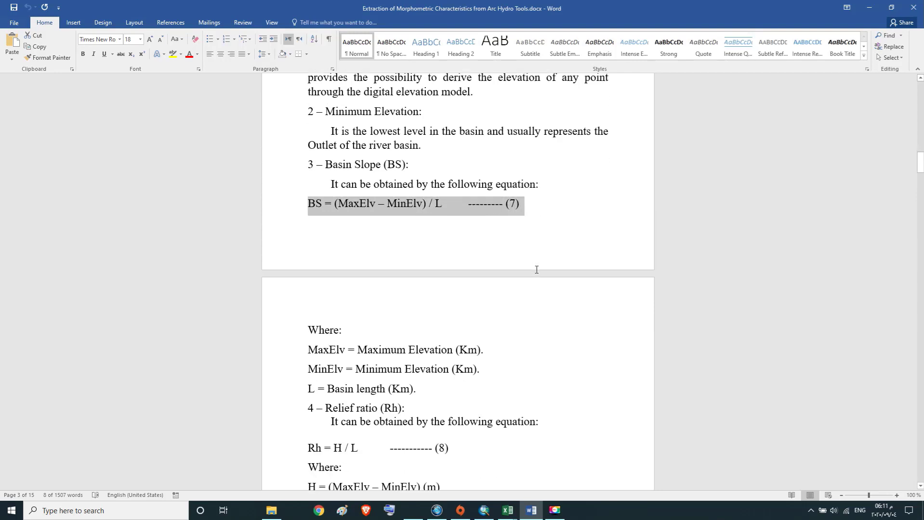
left_click_drag(307, 246, 487, 267)
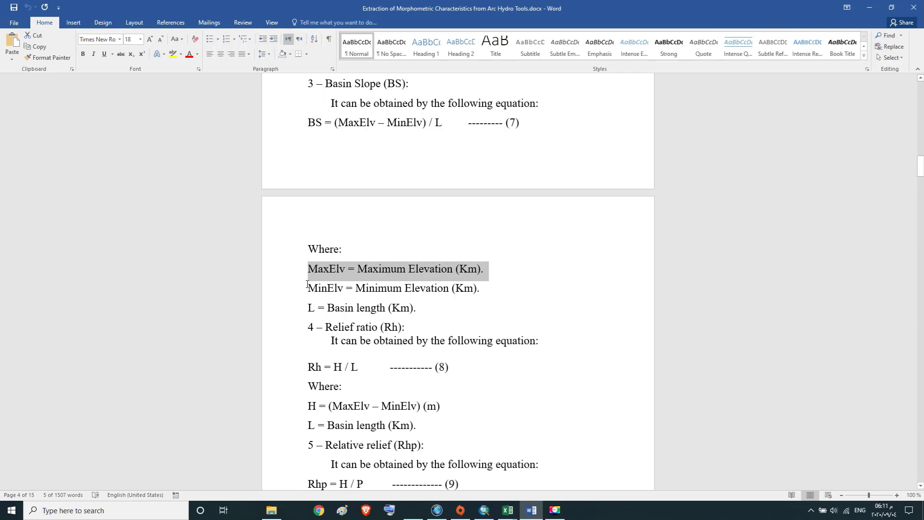
left_click_drag(306, 284, 481, 289)
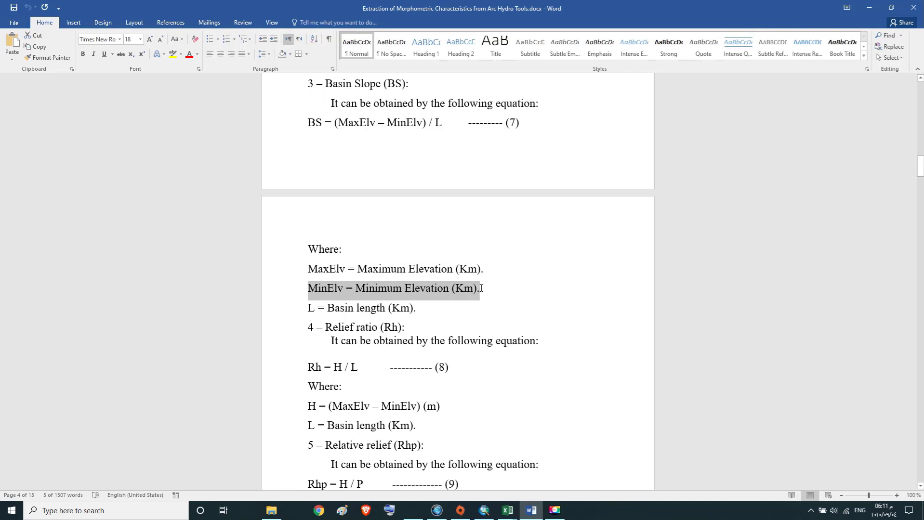
left_click_drag(307, 308, 421, 310)
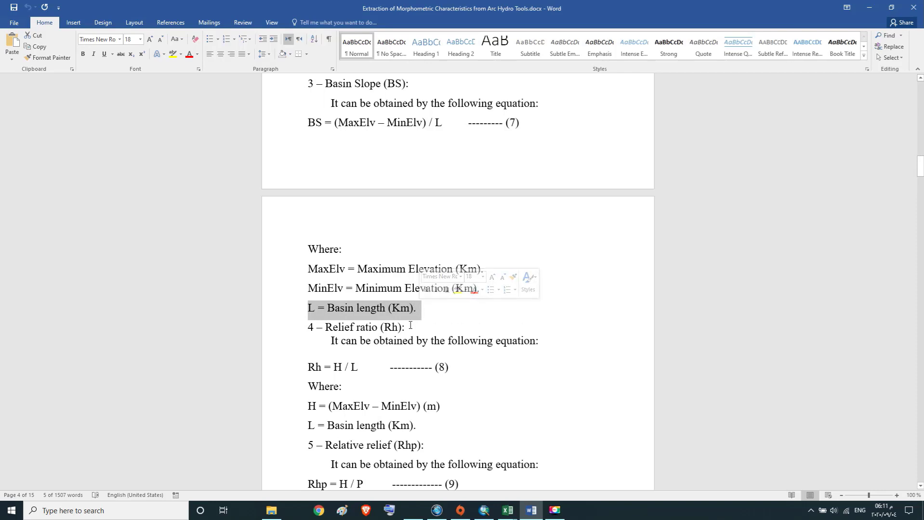
left_click(386, 276)
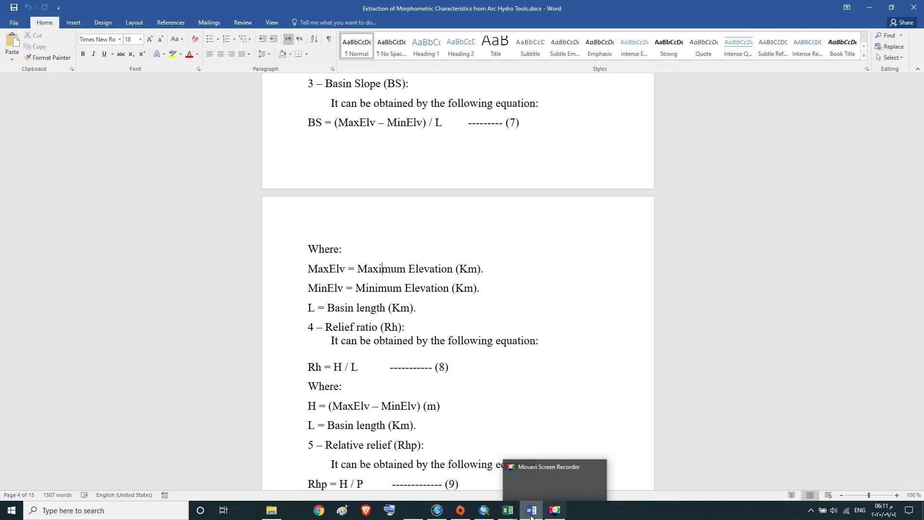
- Switch to the Extraction of Morphometric Characteristics workbook in Excel and begin the Basin Slope formula in M2 with the kilometre elevation difference, =((K2/1000)-(L2/1000))/
mouse_move(531, 517)
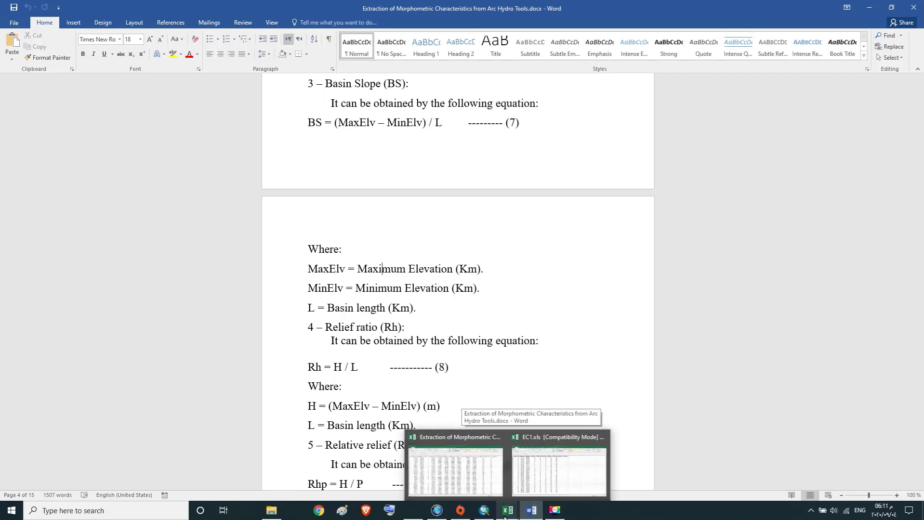
left_click(480, 475)
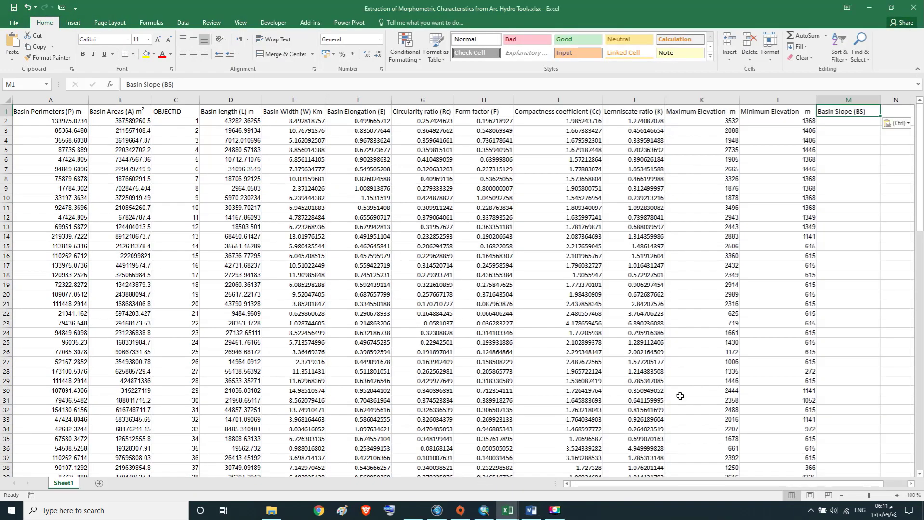
left_click(839, 123)
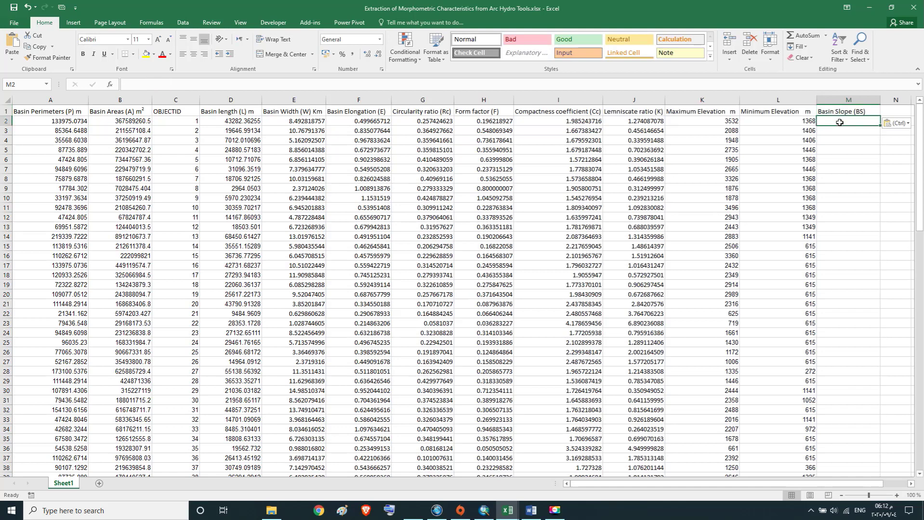
type("=")
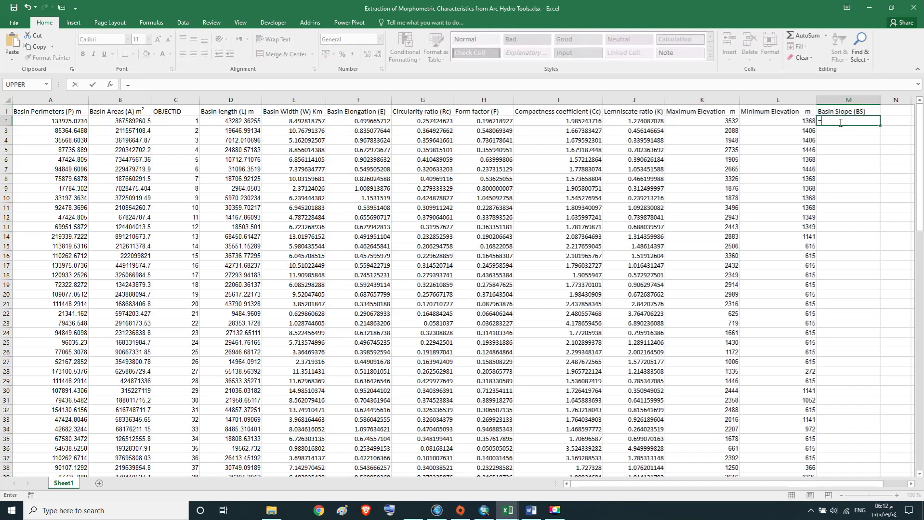
type("((")
left_click(707, 121)
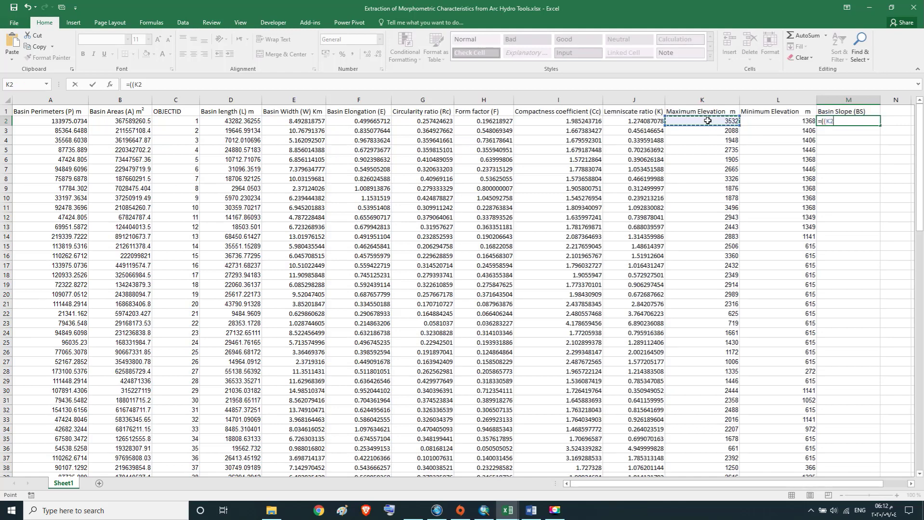
type("/1000")
type(")-")
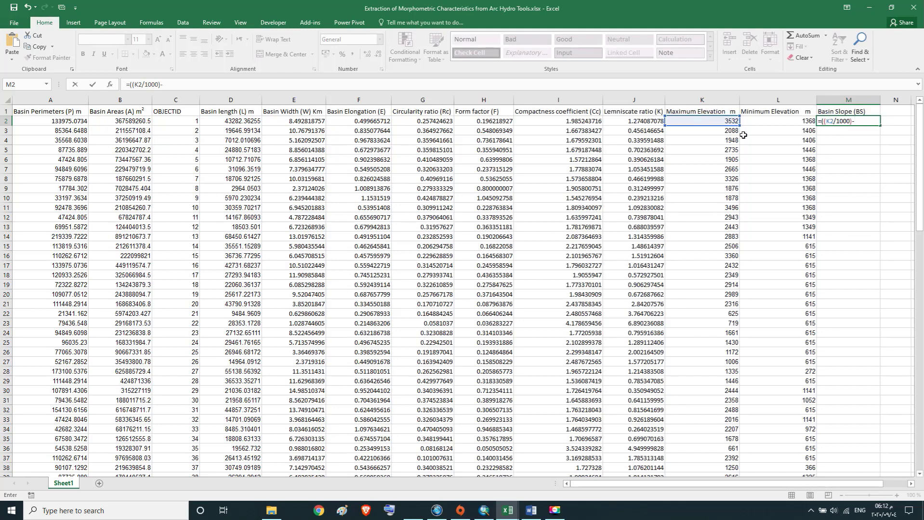
left_click(765, 119)
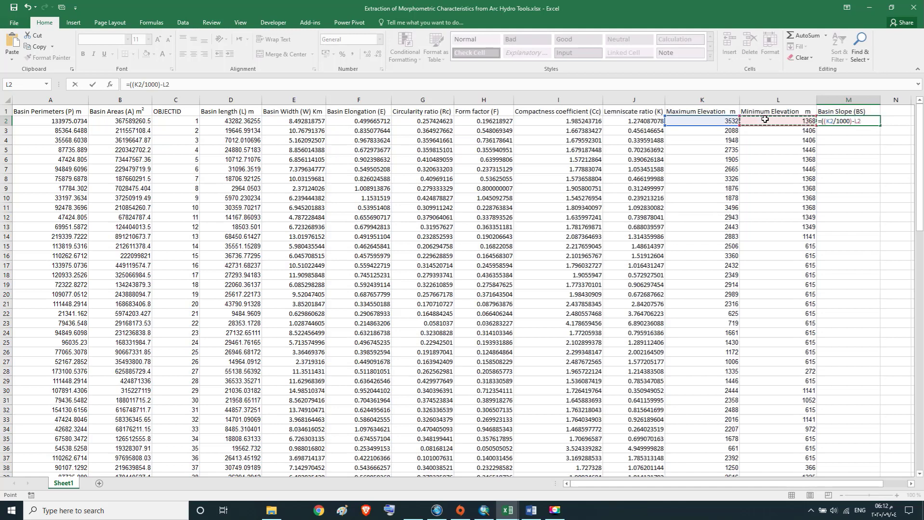
key("BackSpace")
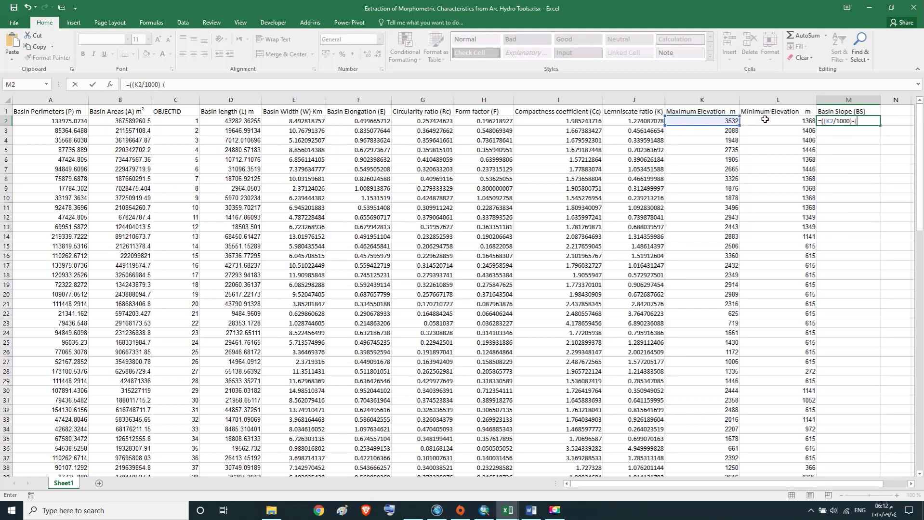
type("(")
left_click(762, 120)
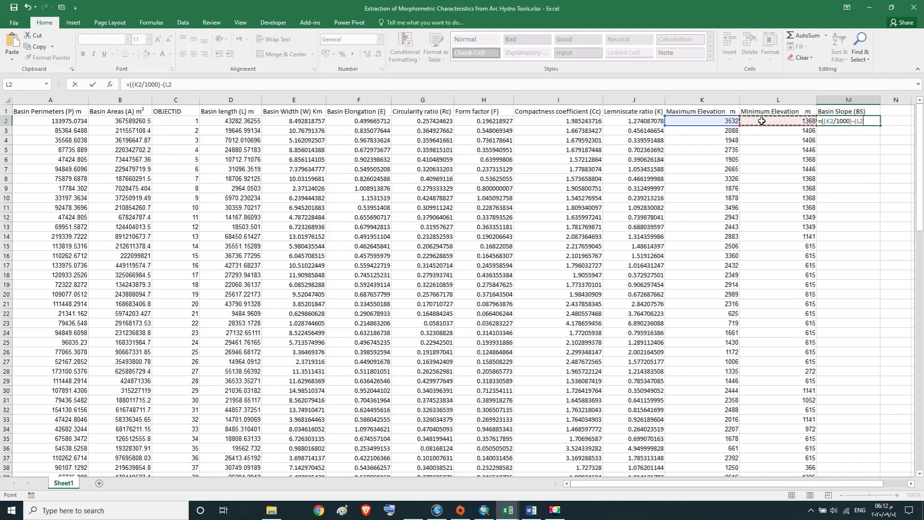
type("/1000")
type("))/")
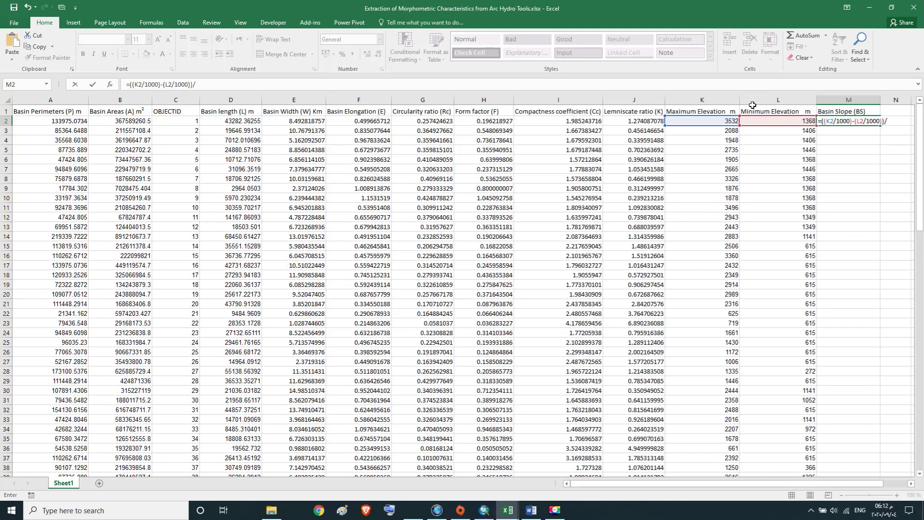
- Complete the Basin Slope formula in M2 by dividing by the basin length in kilometres, (D2/1000)
left_click(911, 484)
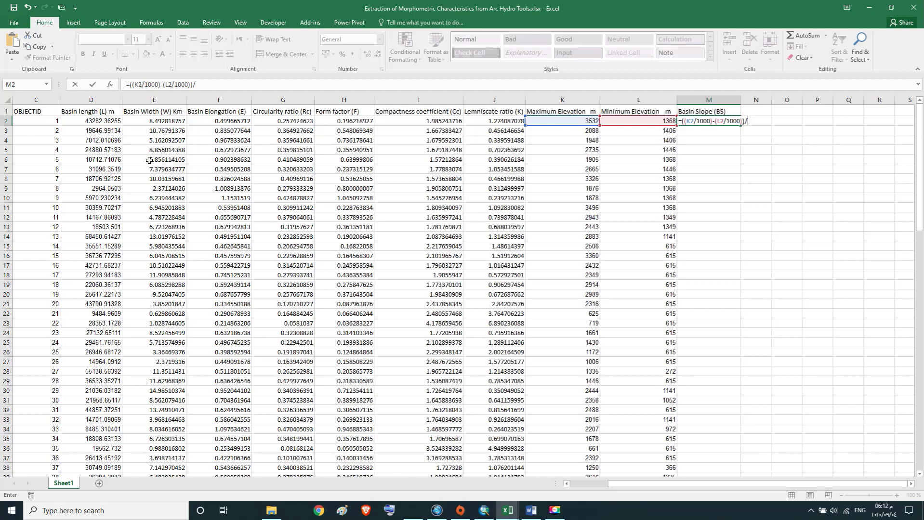
type("(")
left_click(102, 121)
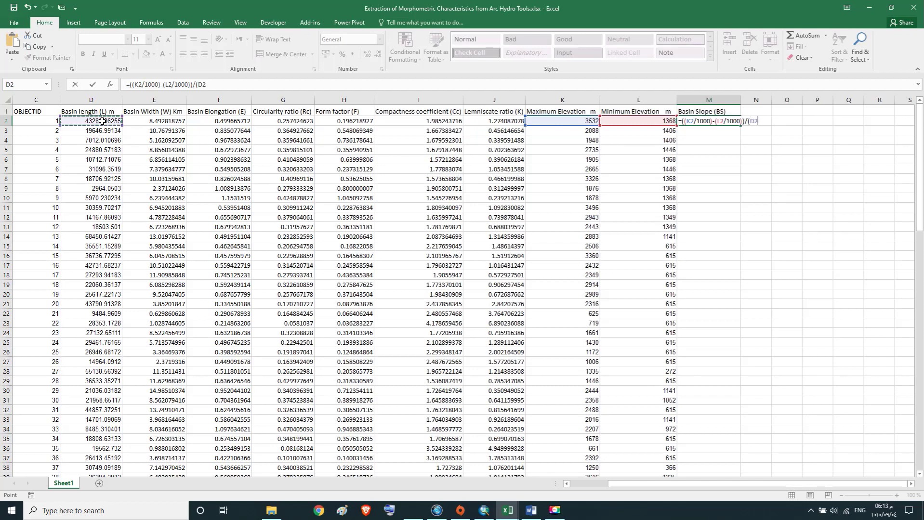
type("/1000)")
key("Return")
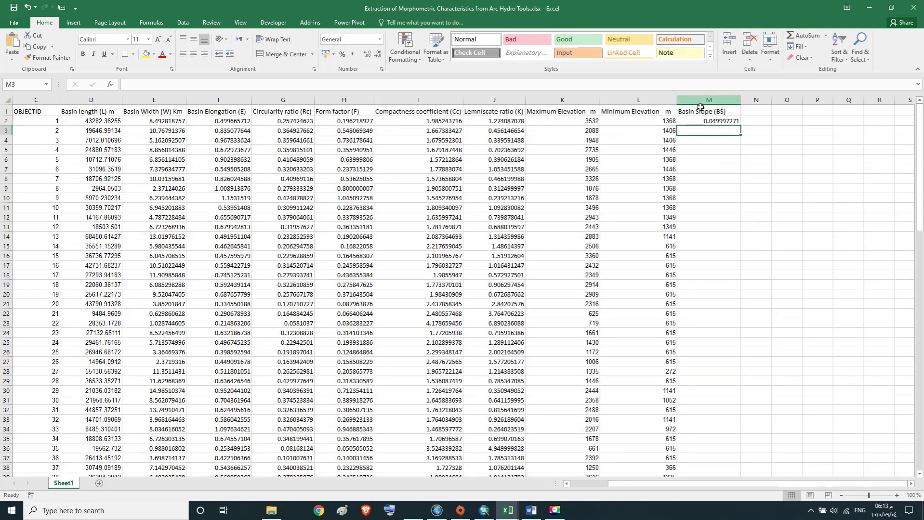
- Fill the Basin Slope formula from M2 down through M108 and extend it to the summary row in M109
left_click(710, 122)
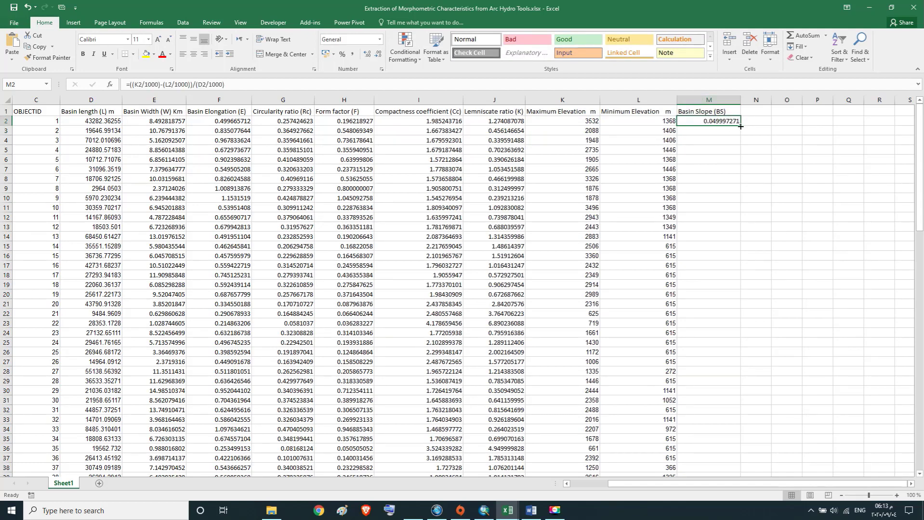
double_click(741, 126)
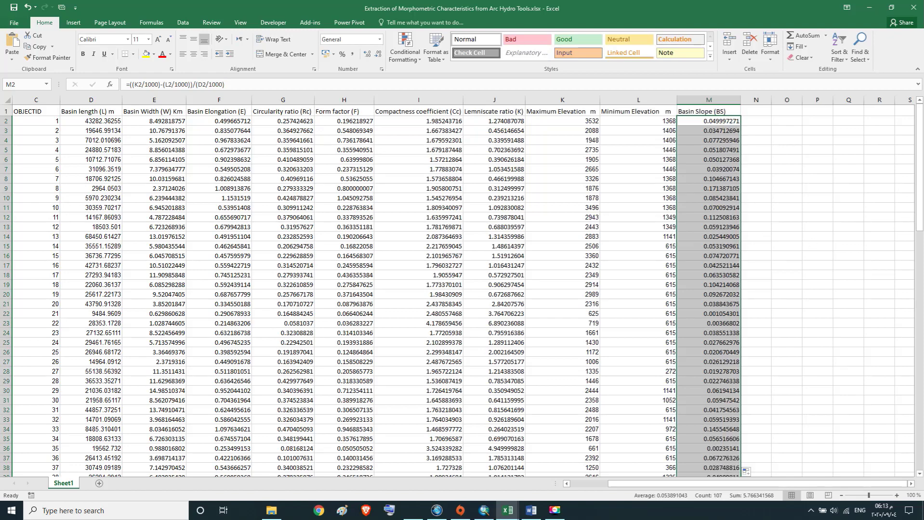
left_click_drag(921, 158, 922, 398)
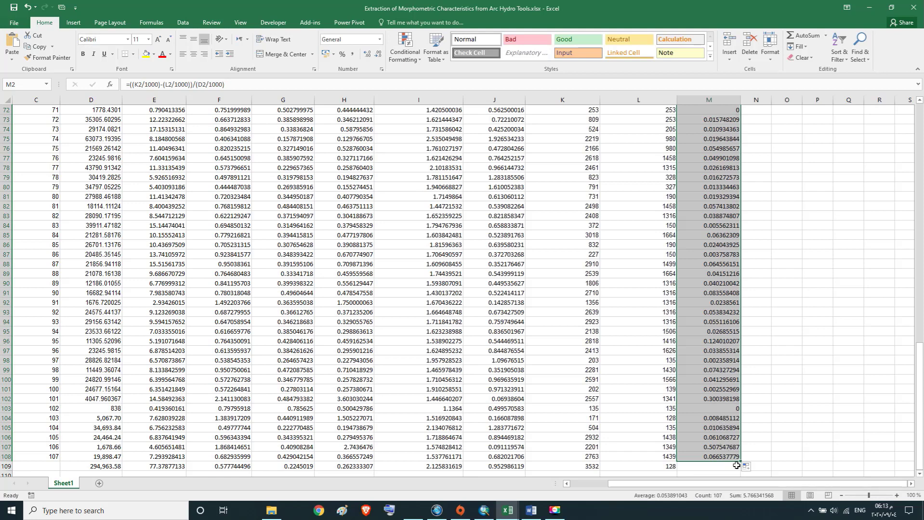
left_click_drag(739, 461, 728, 472)
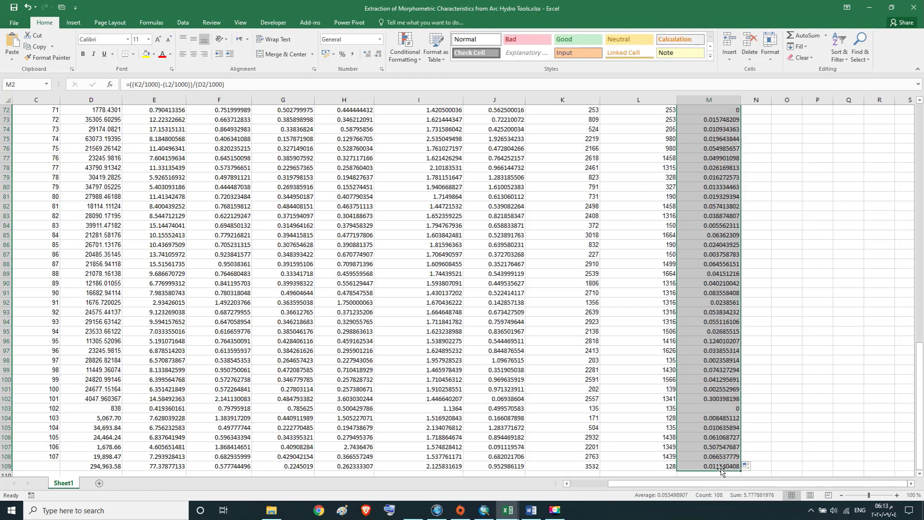
left_click_drag(919, 388, 919, 168)
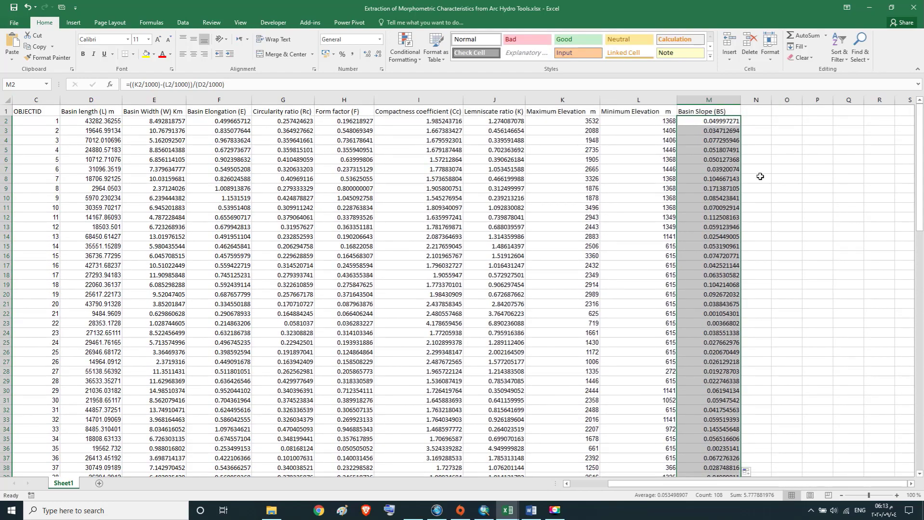
- Select N1 in the sheet, switch to the Word document and copy the heading text "Relief ratio (Rh)" from item 4
left_click(755, 111)
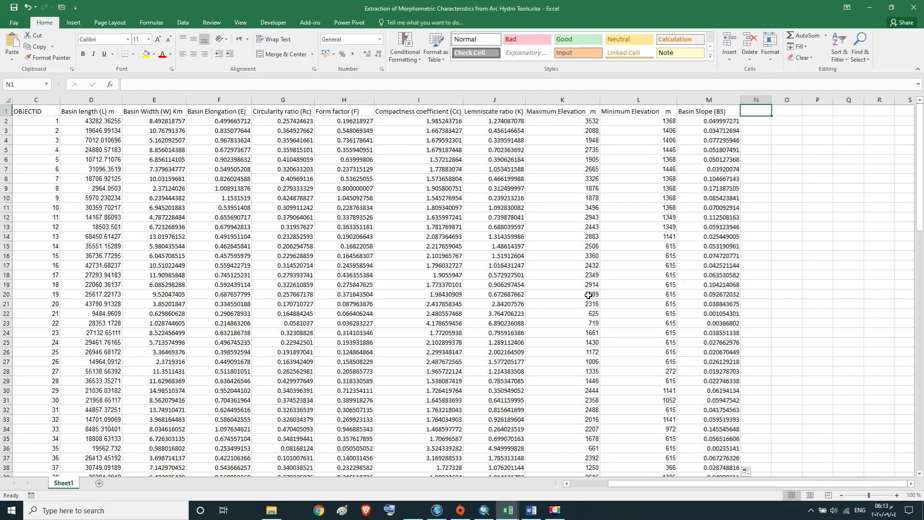
mouse_move(526, 515)
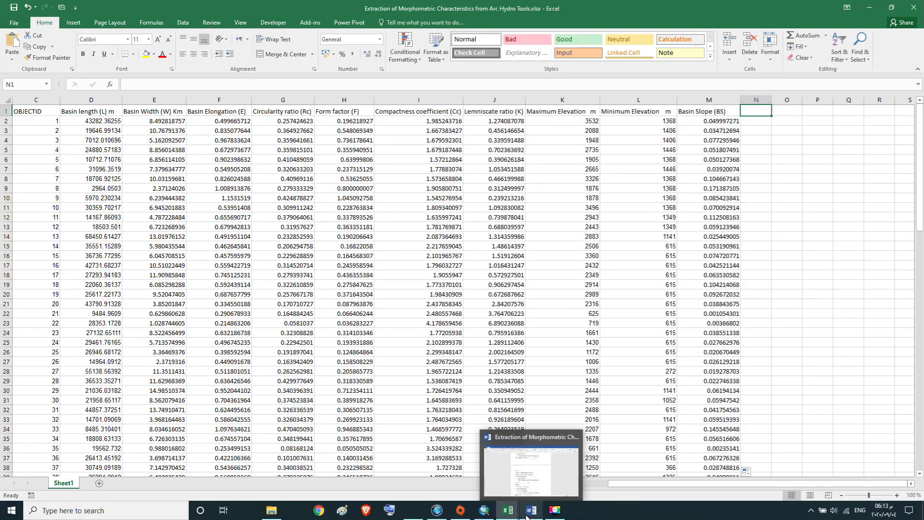
left_click(527, 491)
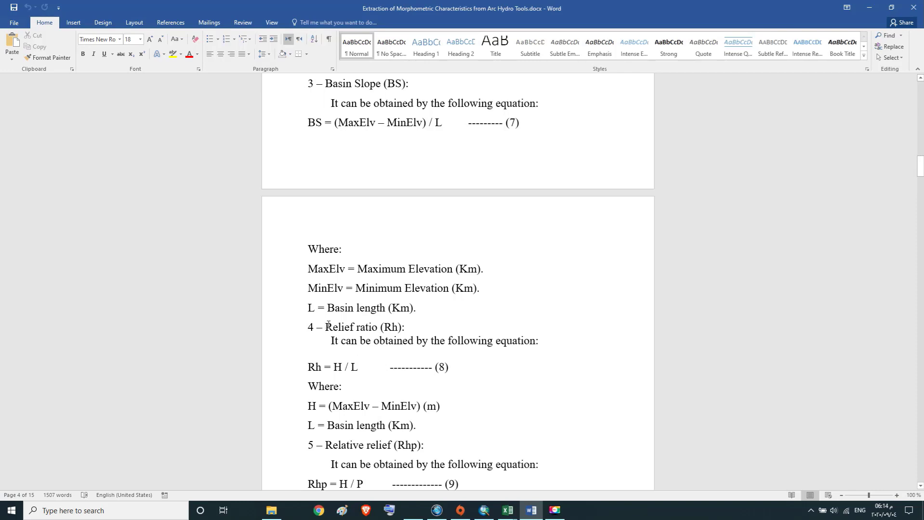
left_click_drag(328, 325, 403, 327)
right_click(384, 326)
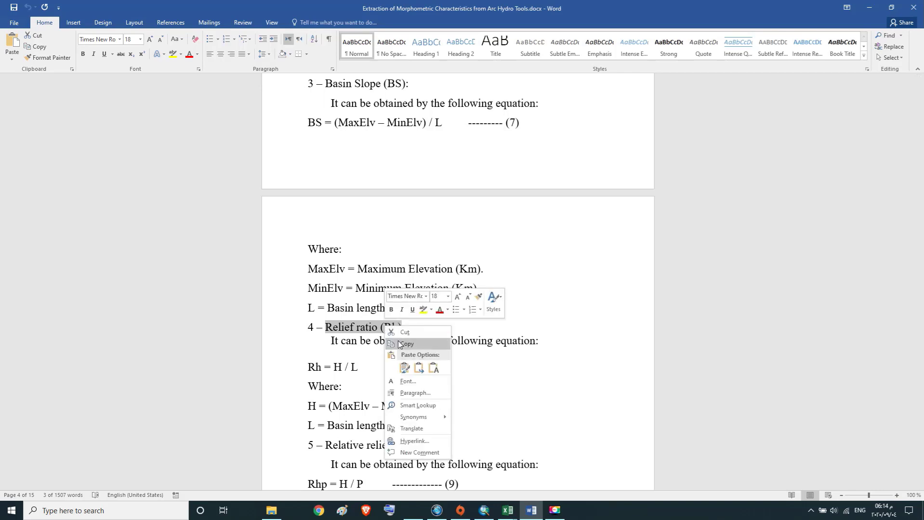
left_click(399, 344)
- Return to the Extraction of Morphometric Characteristics workbook in Excel, widen column N, paste the copied heading into N1 and select N2
mouse_move(507, 511)
left_click(481, 489)
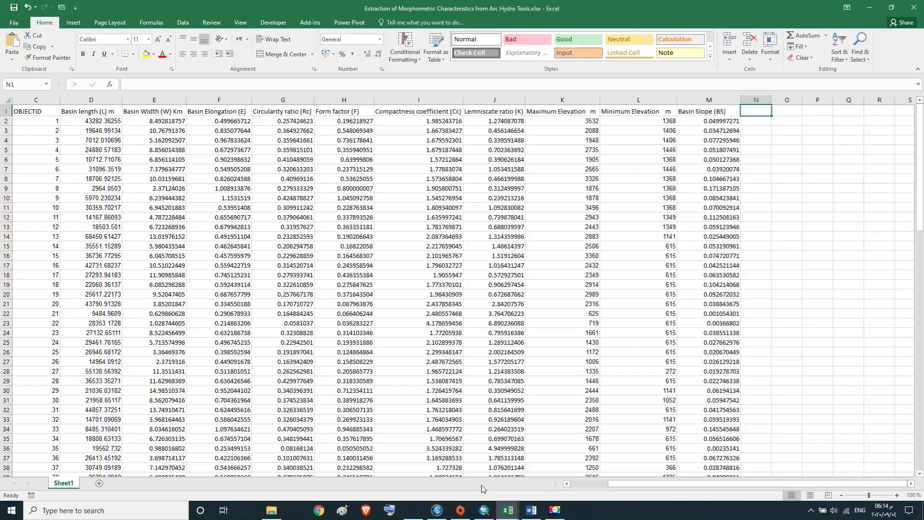
left_click_drag(772, 101, 805, 102)
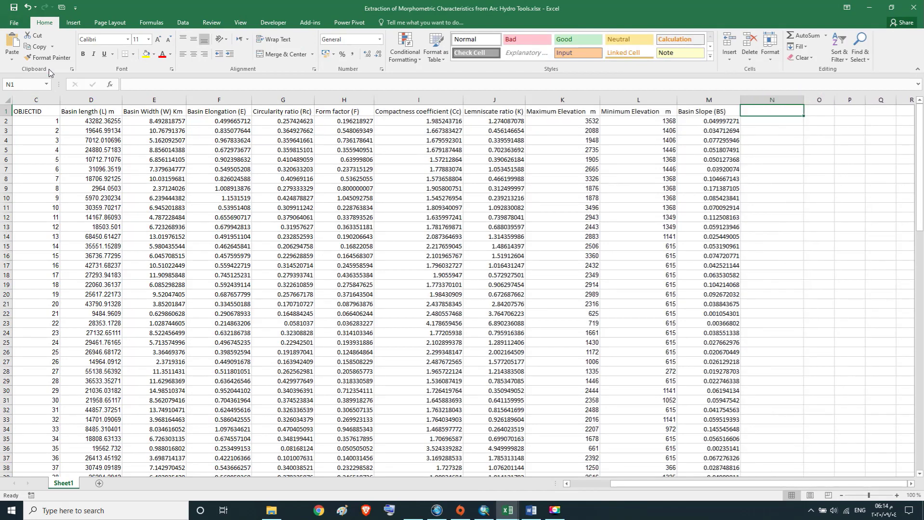
left_click(9, 59)
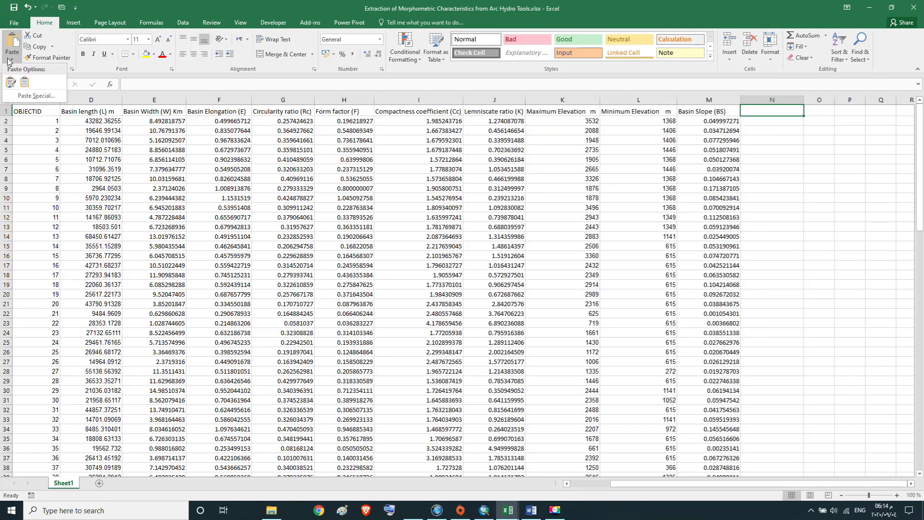
left_click(23, 85)
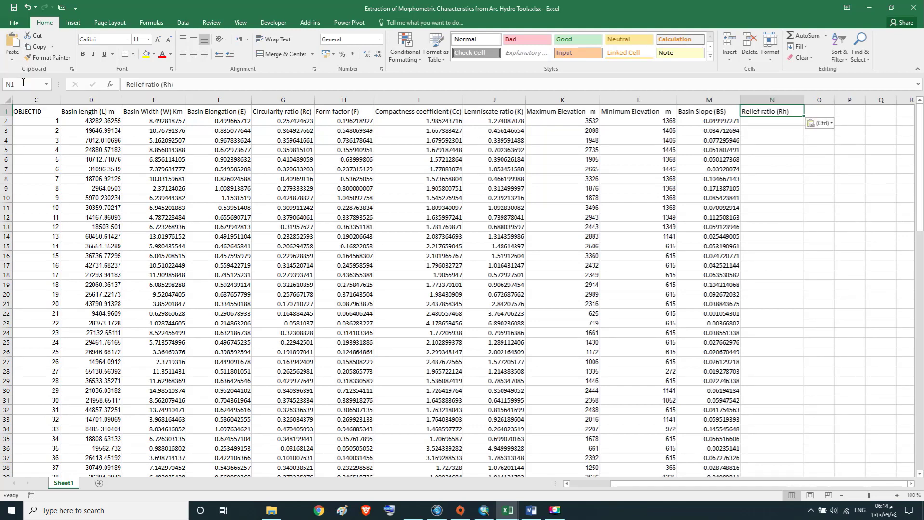
left_click(783, 122)
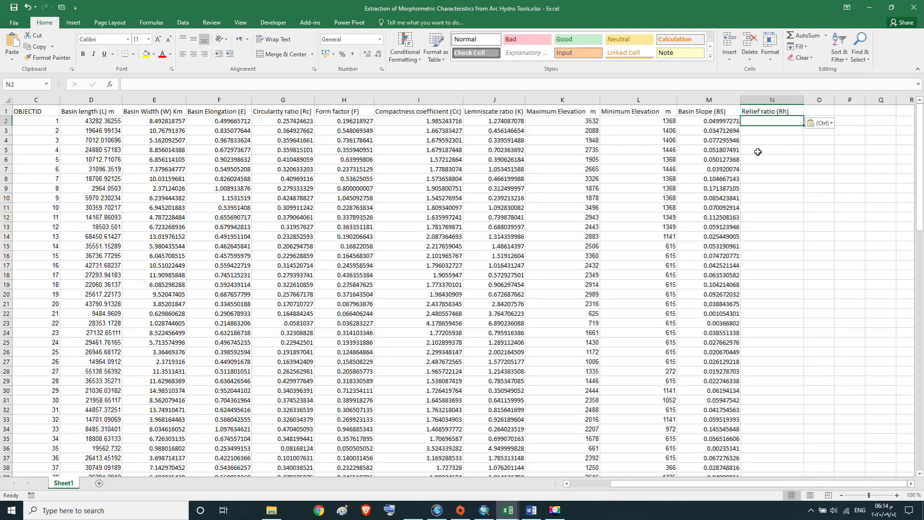
- Switch to the Word document and examine the Relief ratio equation (8) and the definitions and units of H and L
left_click(531, 513)
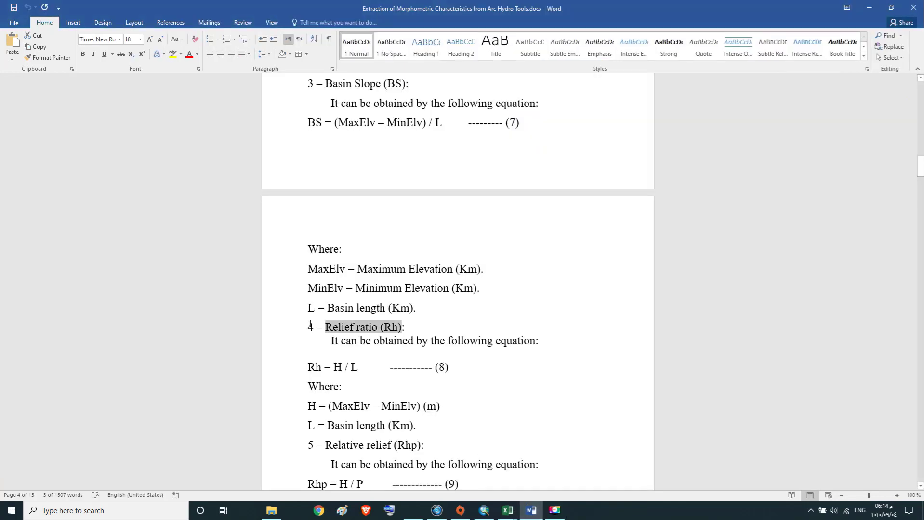
left_click_drag(331, 341, 539, 345)
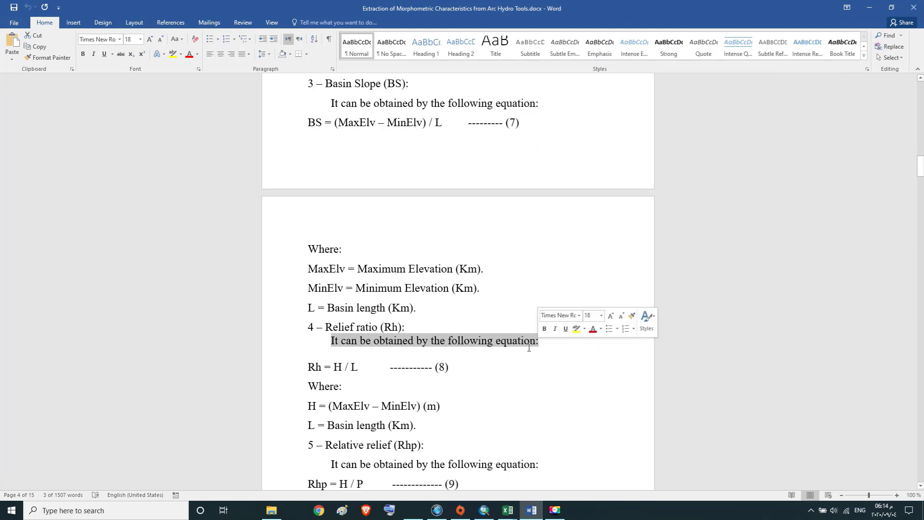
left_click_drag(308, 368, 363, 367)
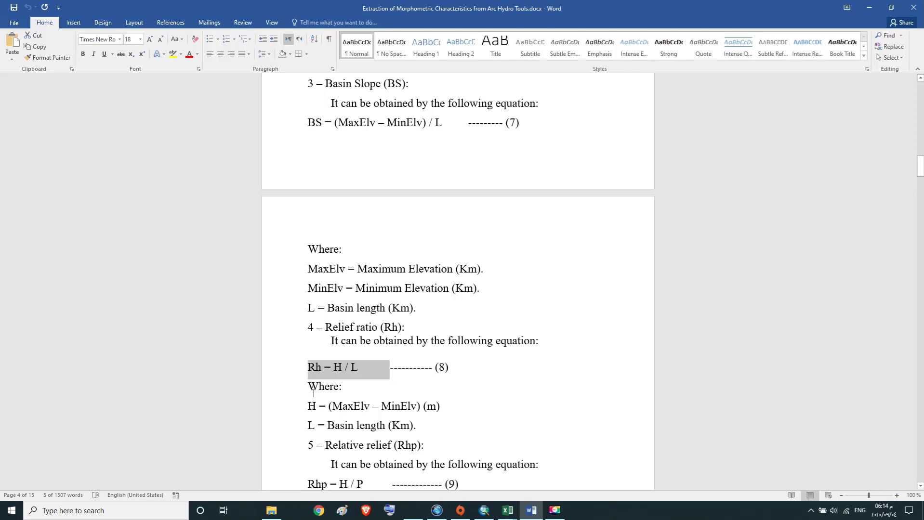
left_click_drag(309, 389, 444, 414)
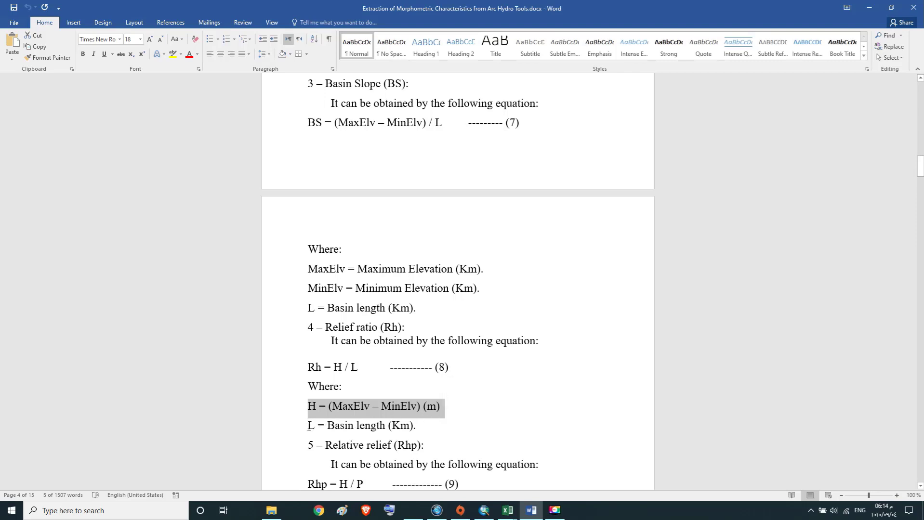
left_click_drag(309, 426, 417, 430)
left_click(411, 430)
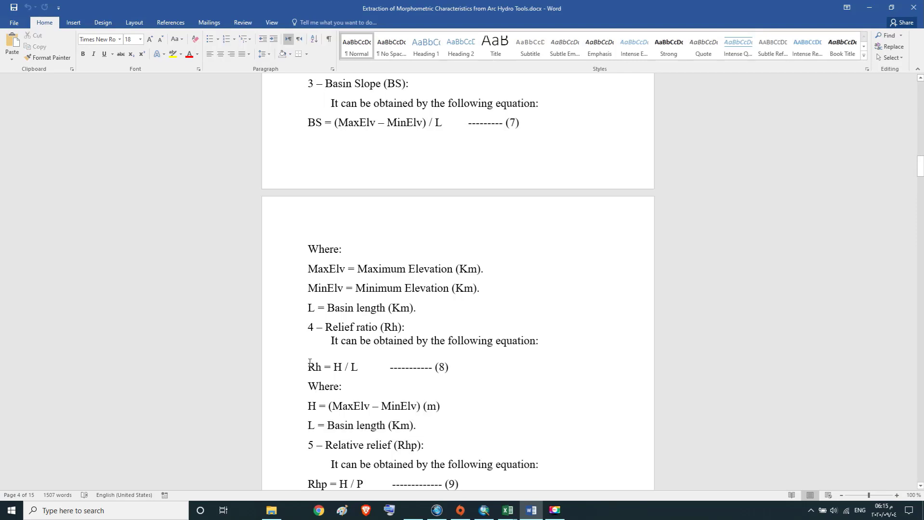
left_click_drag(309, 366, 358, 371)
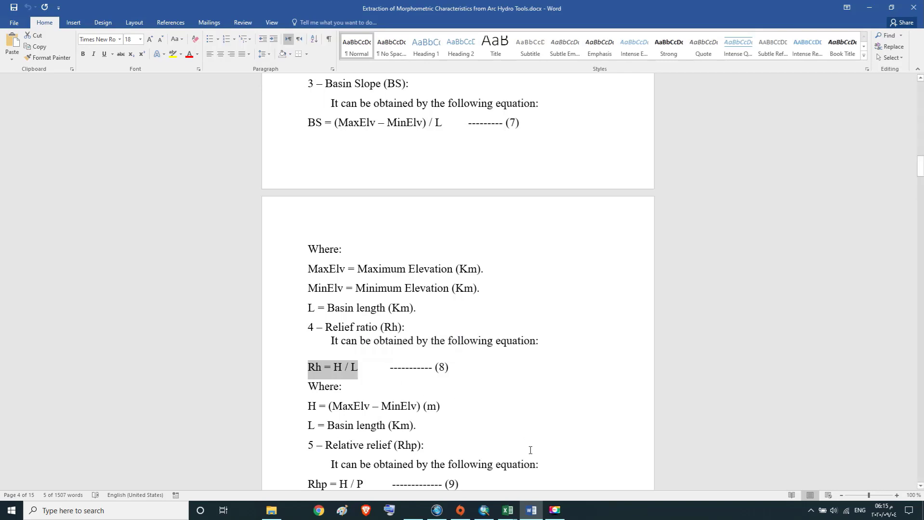
- Switch back to the Excel workbook and enter the Relief ratio formula =(K2-L2)/(D2/1000) in N2
left_click(531, 509)
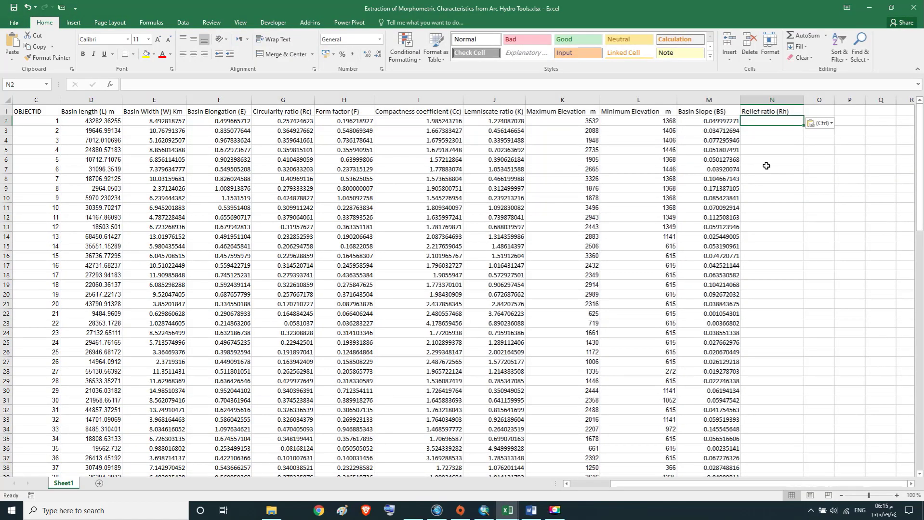
type("=")
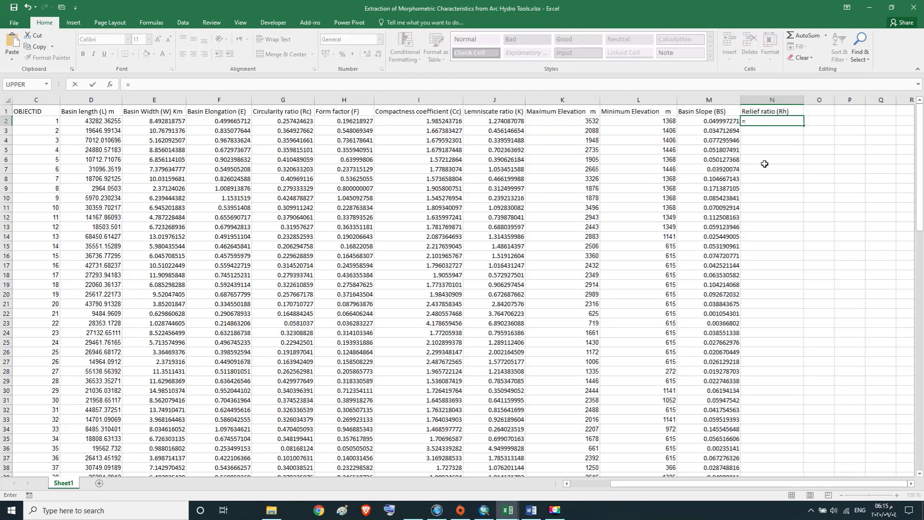
type("(")
left_click(559, 120)
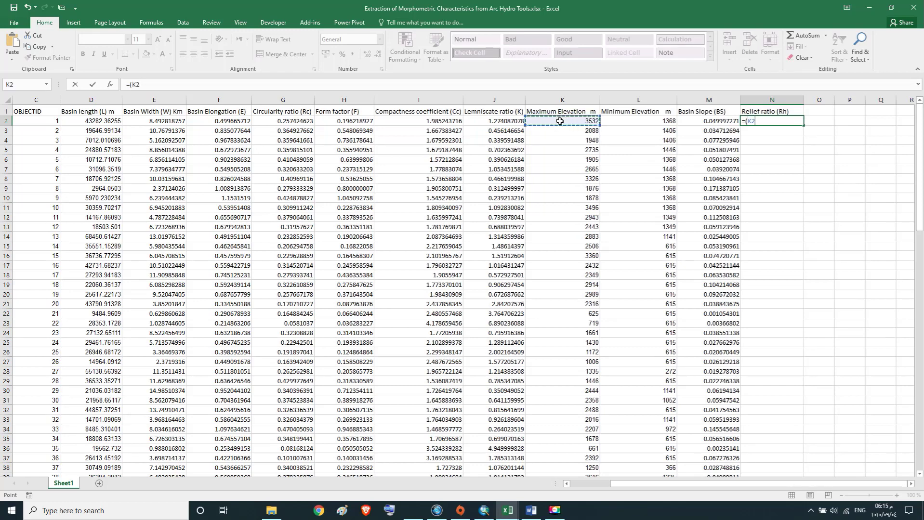
type("-")
left_click(645, 120)
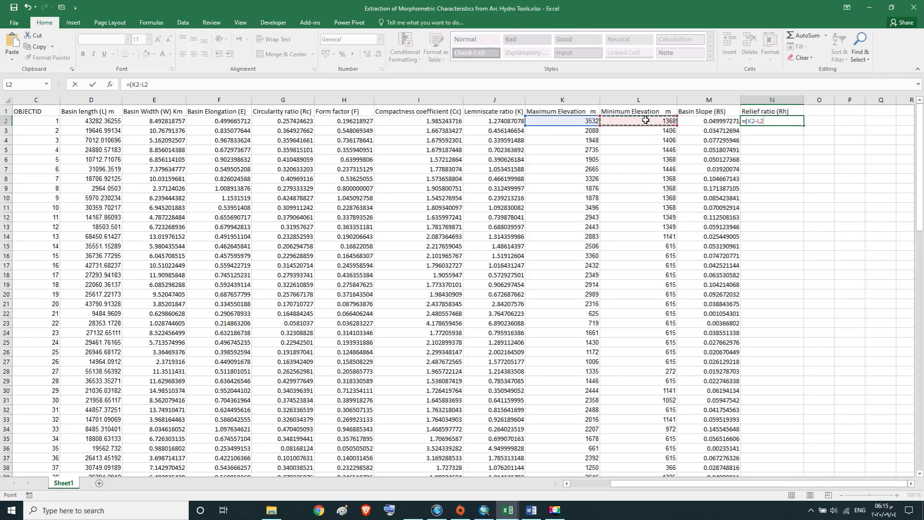
type(")/(")
left_click(100, 122)
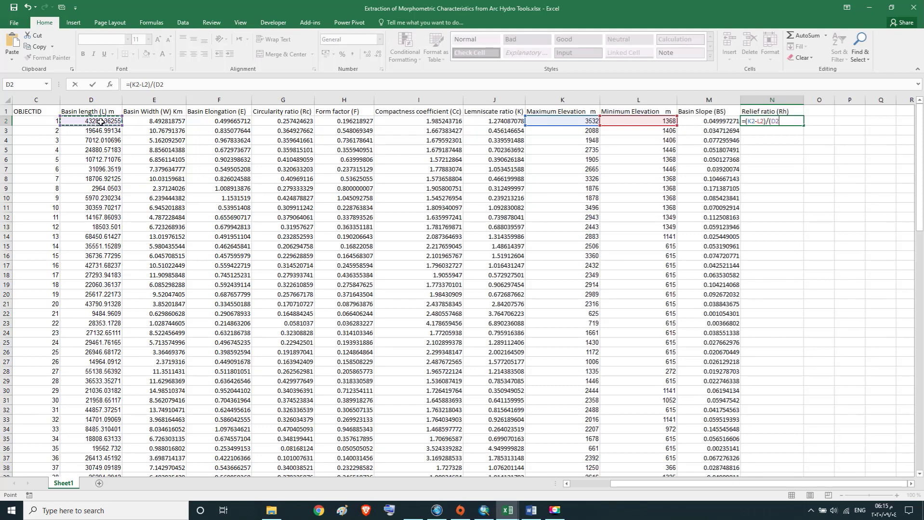
type("/1000)")
key("Return")
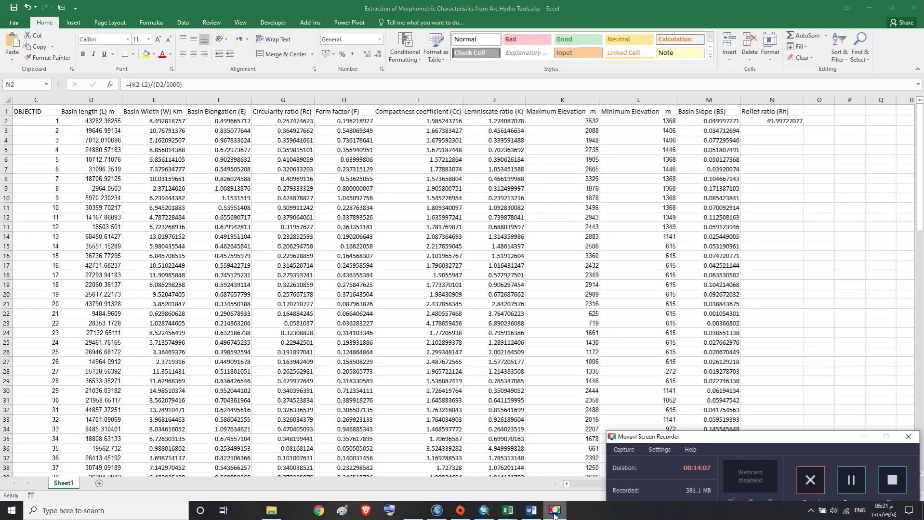
left_click(554, 513)
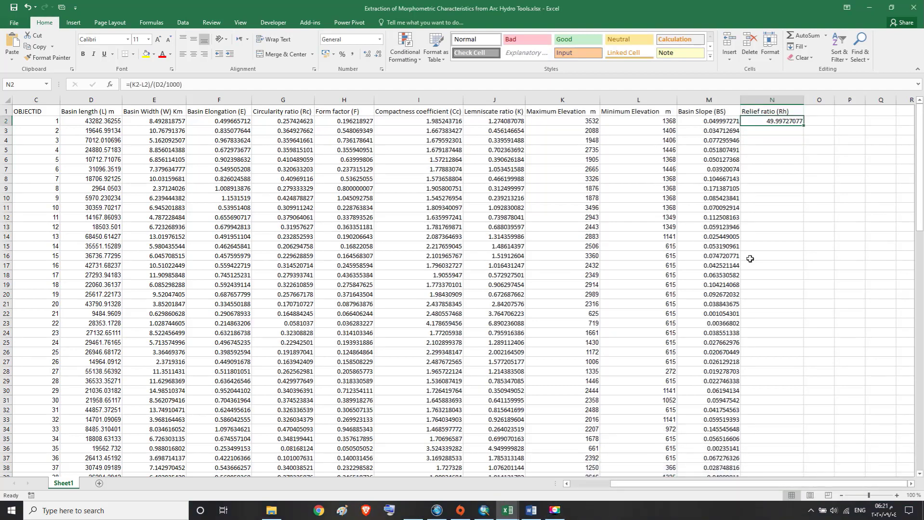
- Check the cell references of the formula in N2 and fill it down the Relief ratio column through N108
double_click(778, 122)
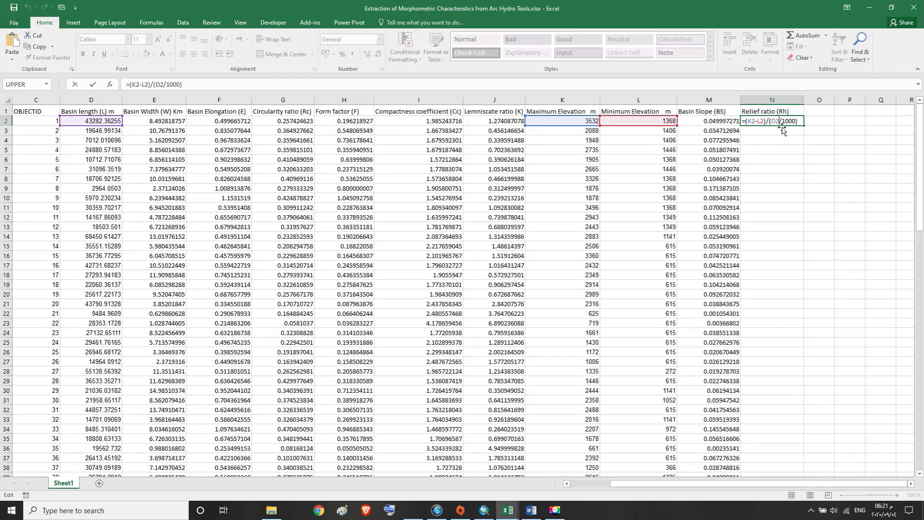
key("ctrl+Return")
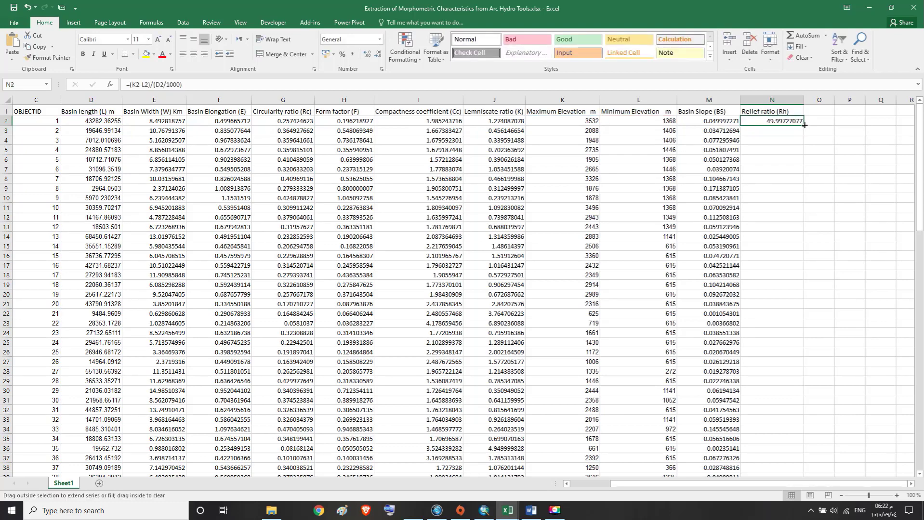
double_click(804, 124)
- Look through the filled Relief ratio values and inspect the Basin Slope formula in M72 without changing it
left_click_drag(920, 189, 920, 362)
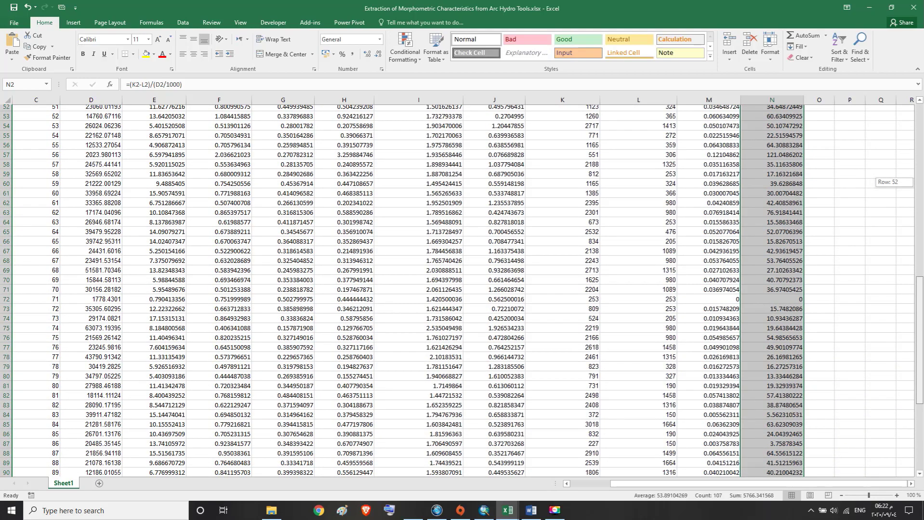
left_click_drag(920, 362, 920, 281)
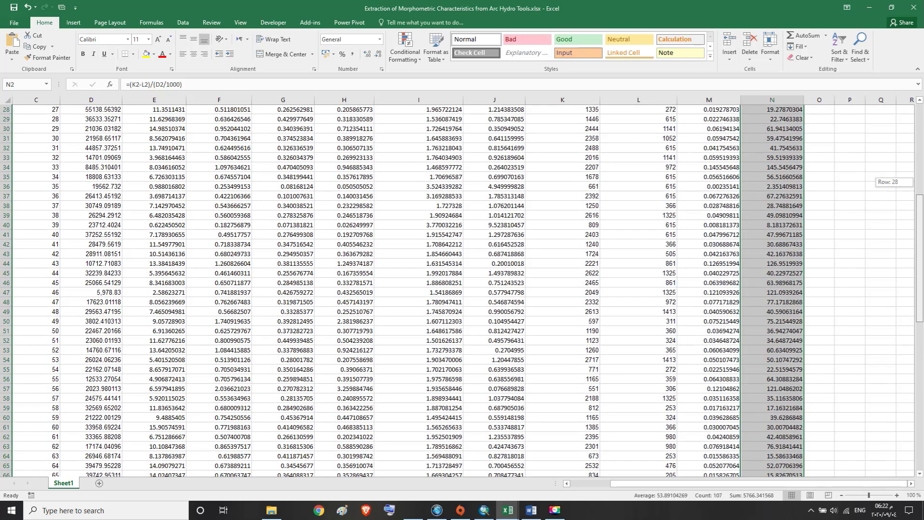
left_click_drag(919, 280, 921, 354)
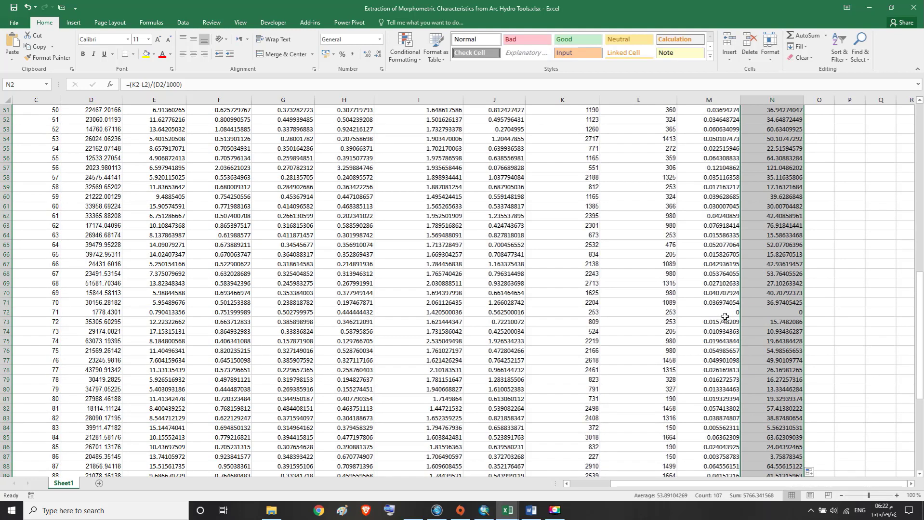
double_click(725, 316)
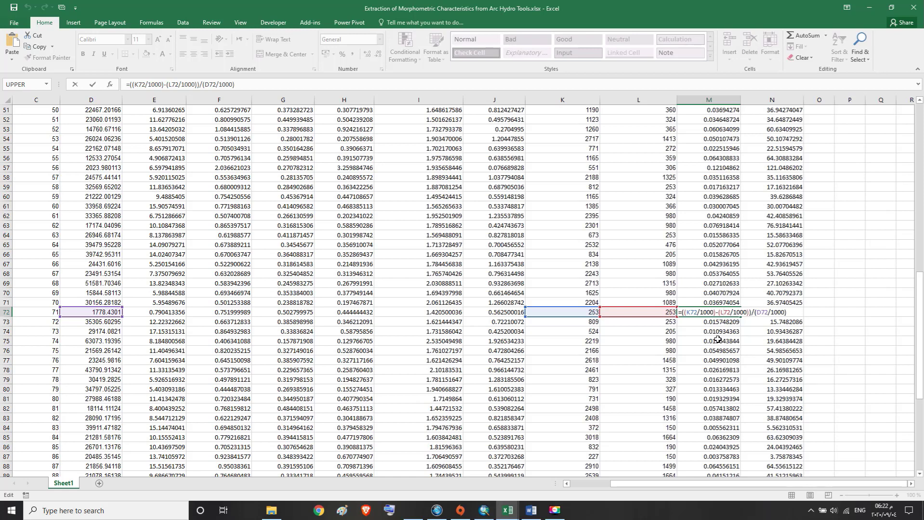
key("ctrl+Return")
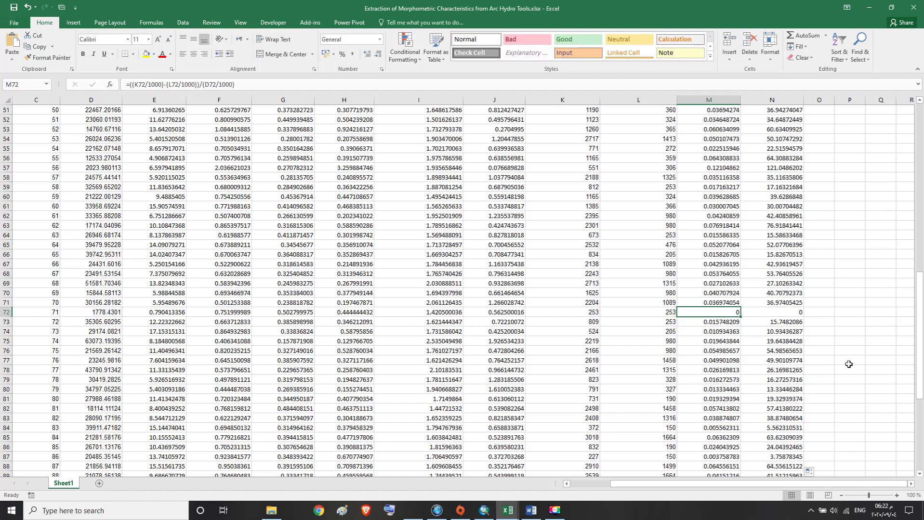
- Extend the Relief ratio formula from N108 to the summary row in N109
left_click_drag(920, 295, 919, 364)
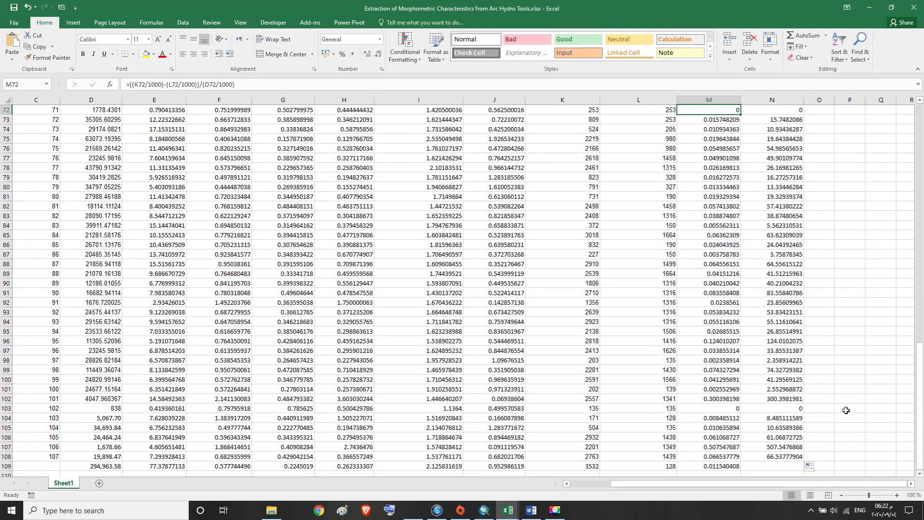
left_click(786, 458)
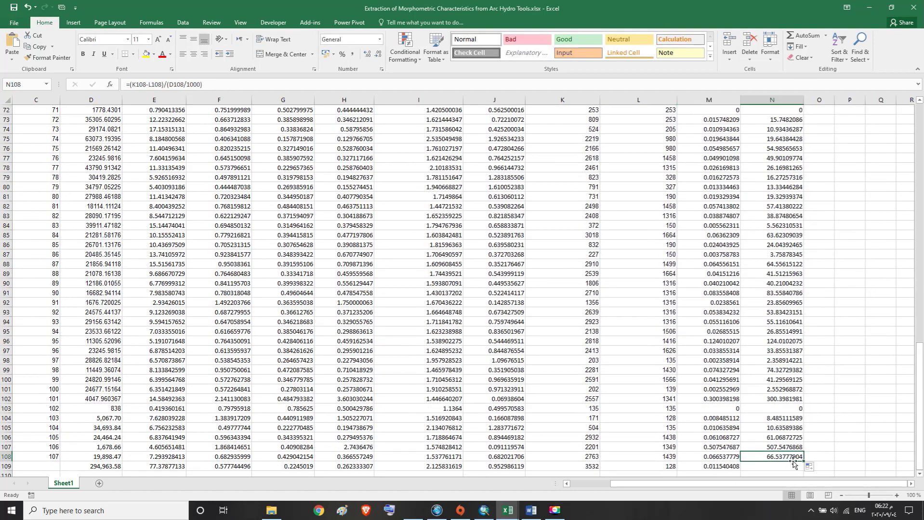
scroll(852, 395, "down", 1)
scroll(850, 389, "down", 1)
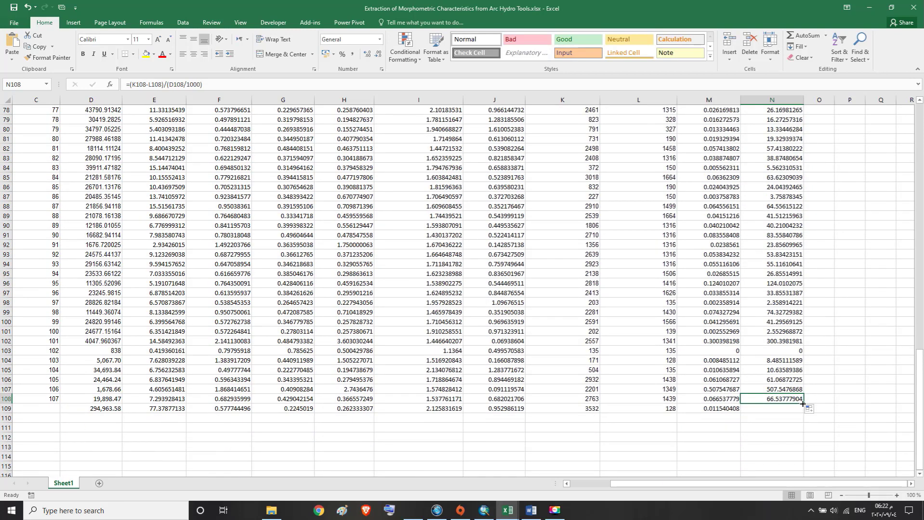
left_click_drag(801, 405, 802, 413)
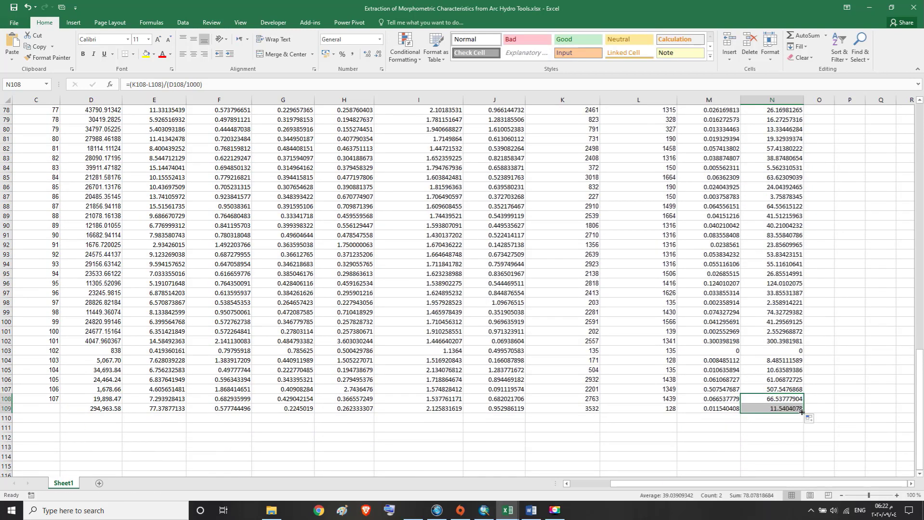
left_click(772, 410)
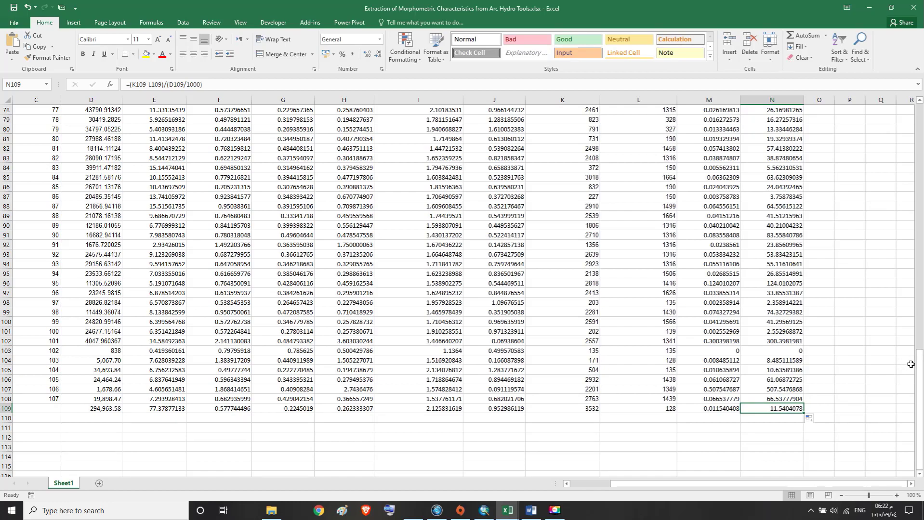
- Select the Relief ratio heading in N1, switch to the Word document and select the heading "5 – Relative relief (Rhp):"
left_click_drag(919, 374, 920, 362)
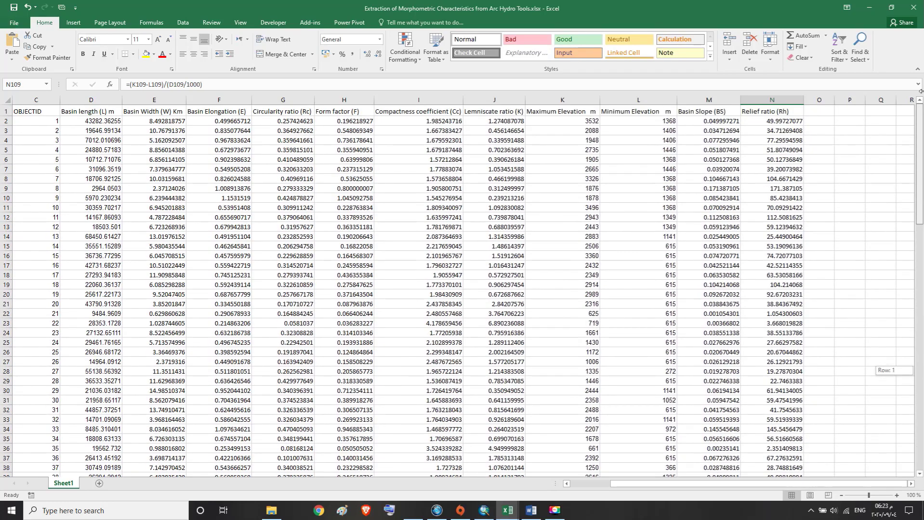
left_click_drag(920, 91, 920, 92)
left_click(788, 112)
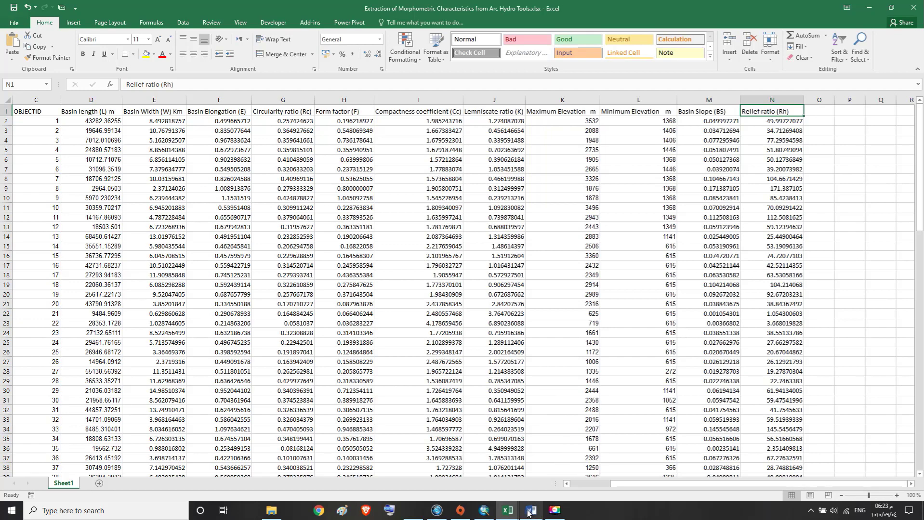
mouse_move(528, 514)
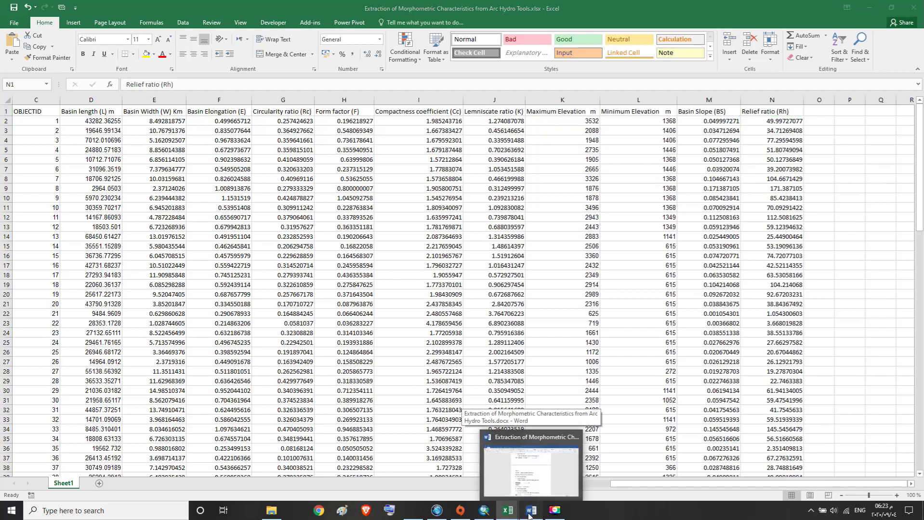
left_click(530, 512)
scroll(417, 381, "down", 2)
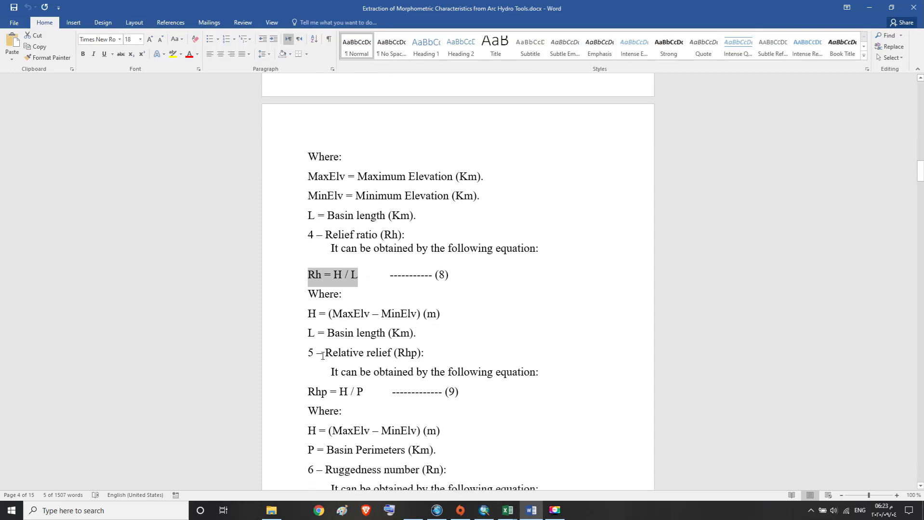
left_click(343, 283)
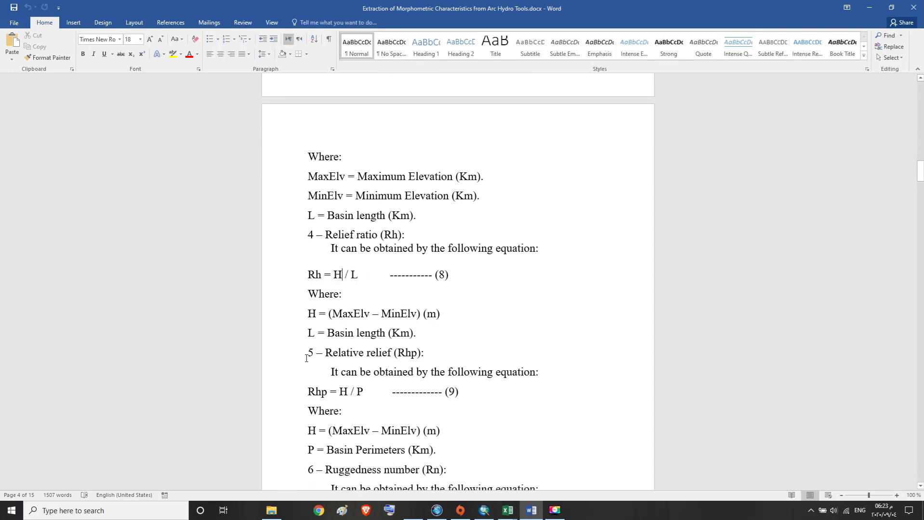
left_click_drag(311, 351, 420, 364)
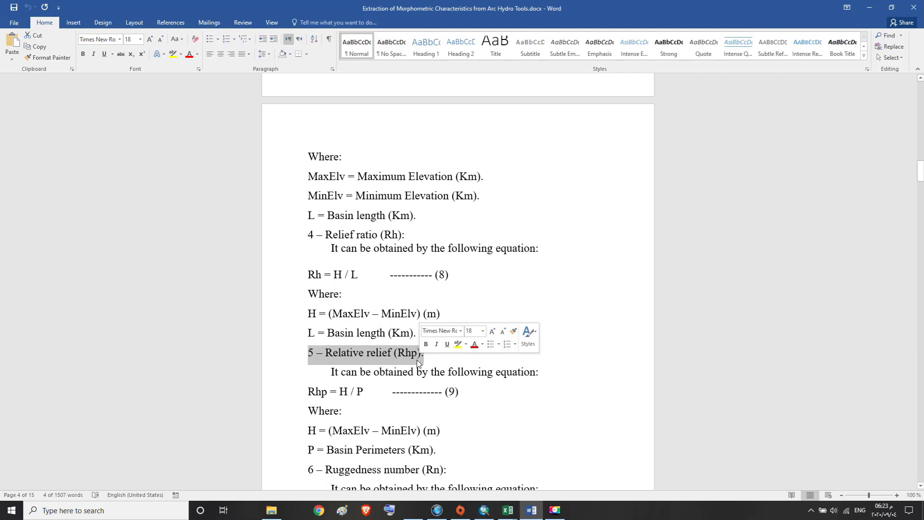
- Return to the Extraction of Morphometric Characteristics workbook in Excel, review the topographic headings in K1 through N1 and save the workbook
mouse_move(512, 503)
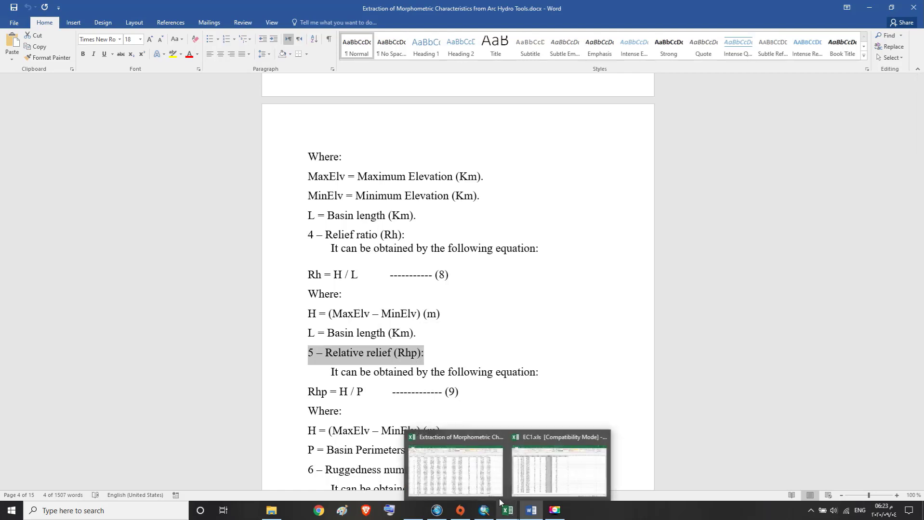
left_click(490, 490)
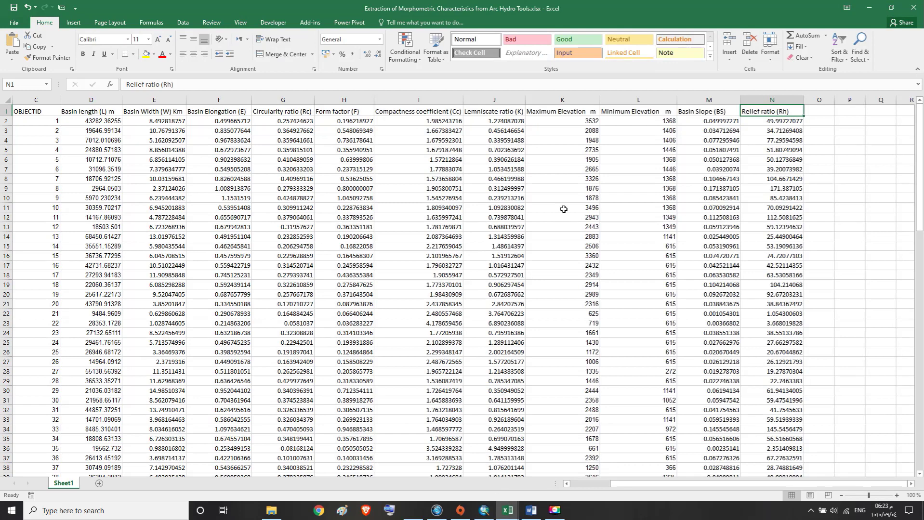
left_click(560, 112)
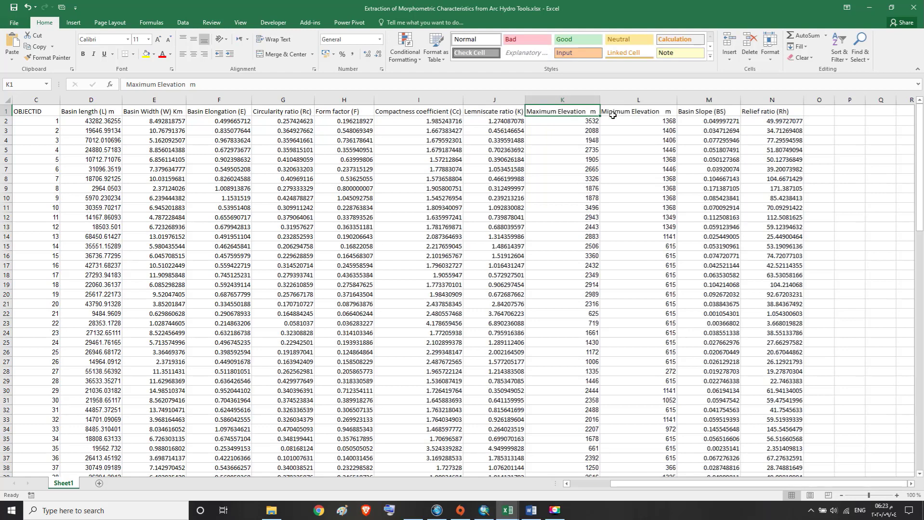
left_click(626, 112)
left_click(698, 112)
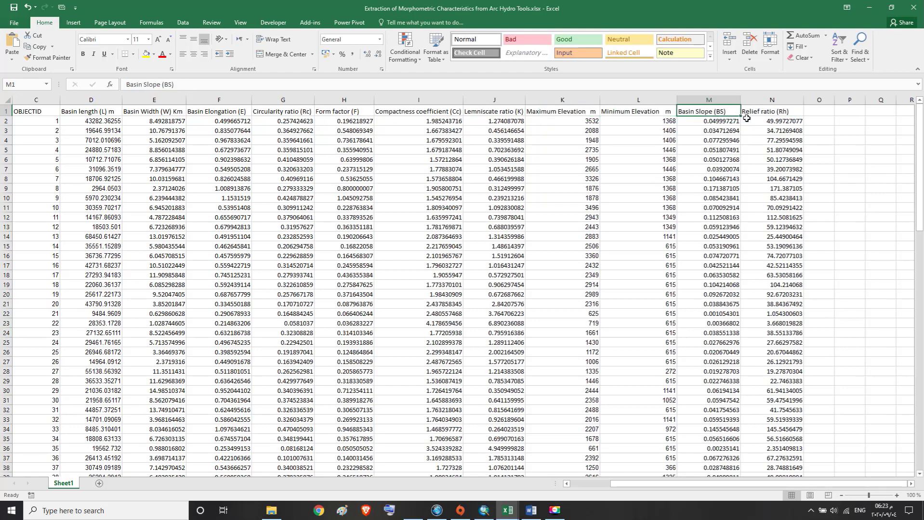
left_click(772, 112)
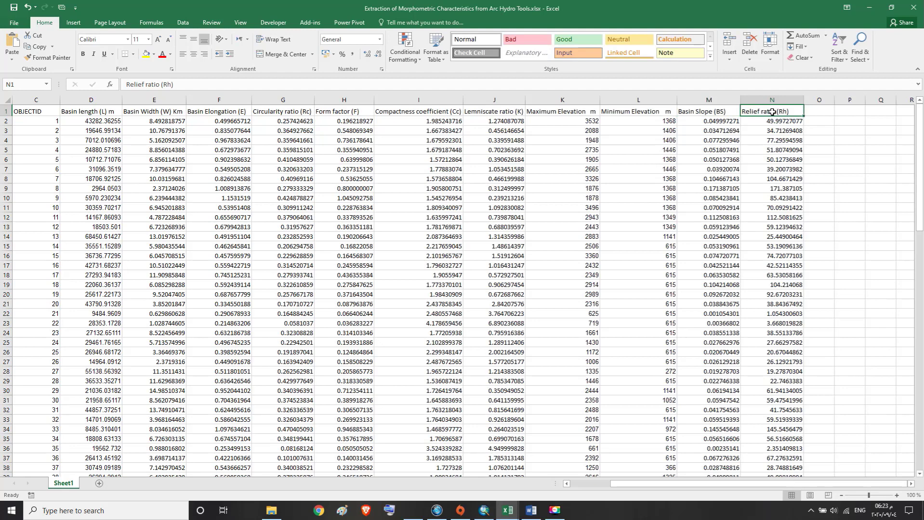
left_click(13, 8)
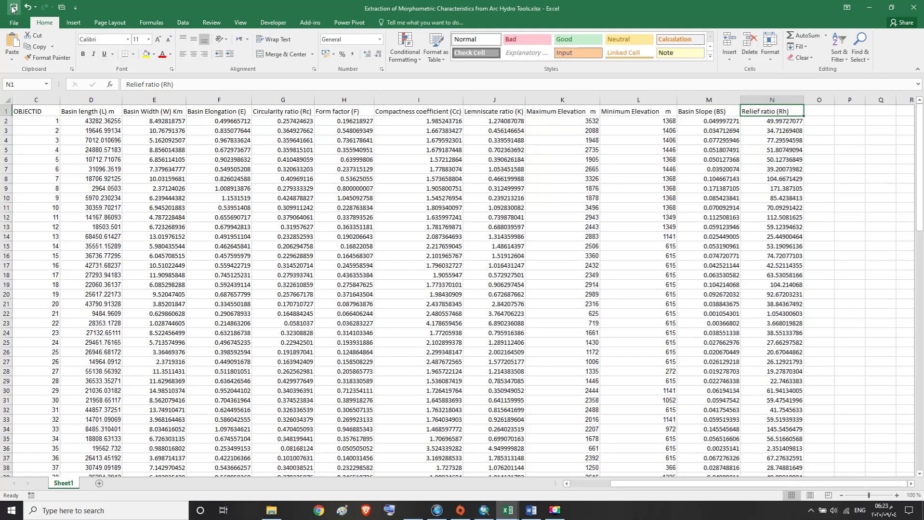